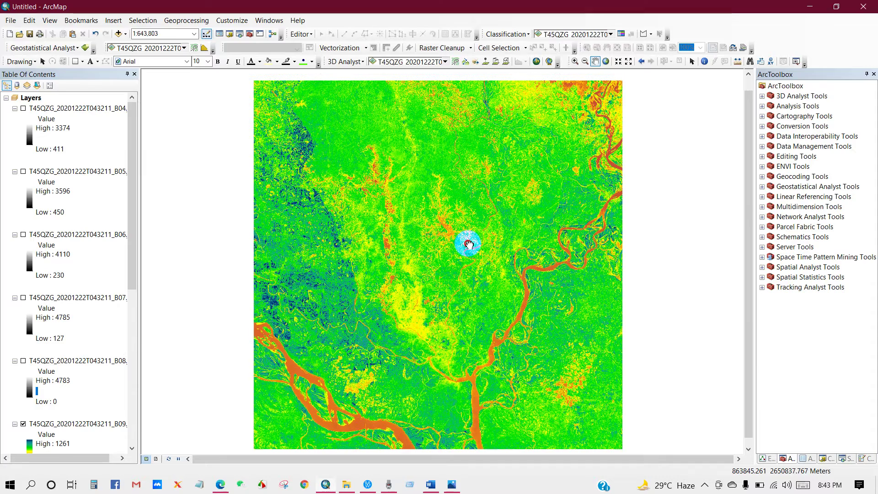
- Pan and zoom around the NDVI raster to inspect its extent
drag(459, 239, 460, 242)
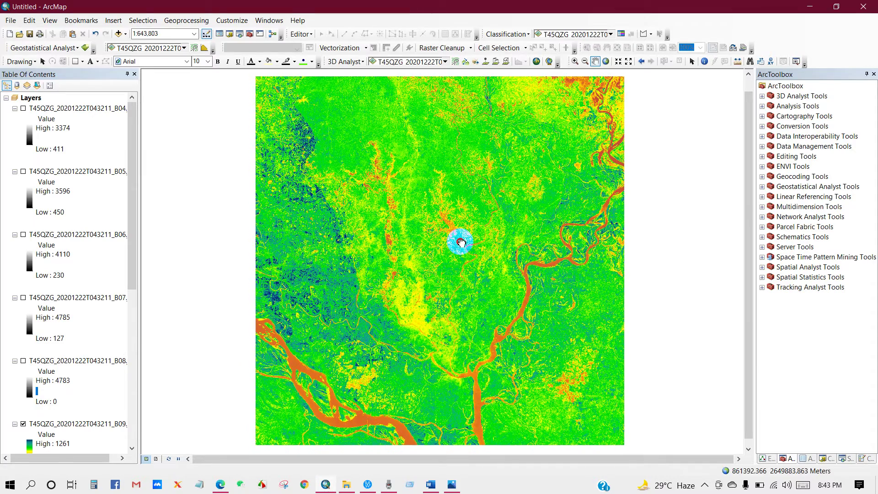
scroll(460, 244, up, 3)
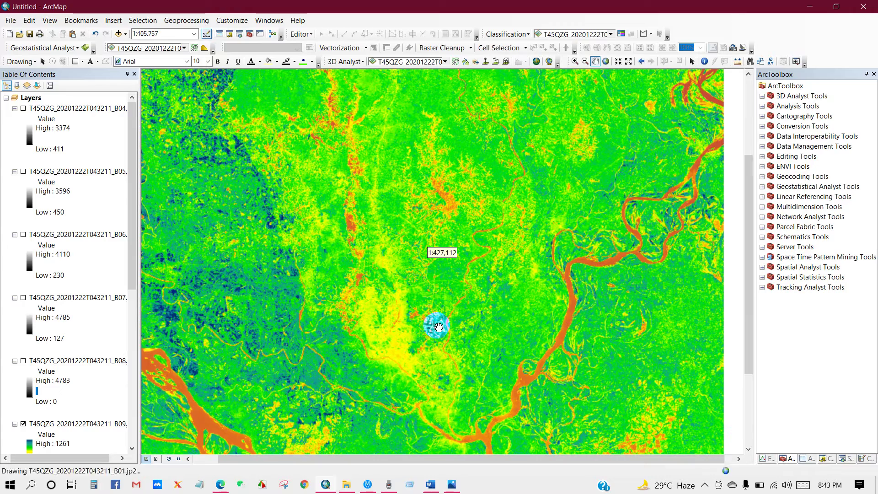
drag(425, 345, 399, 298)
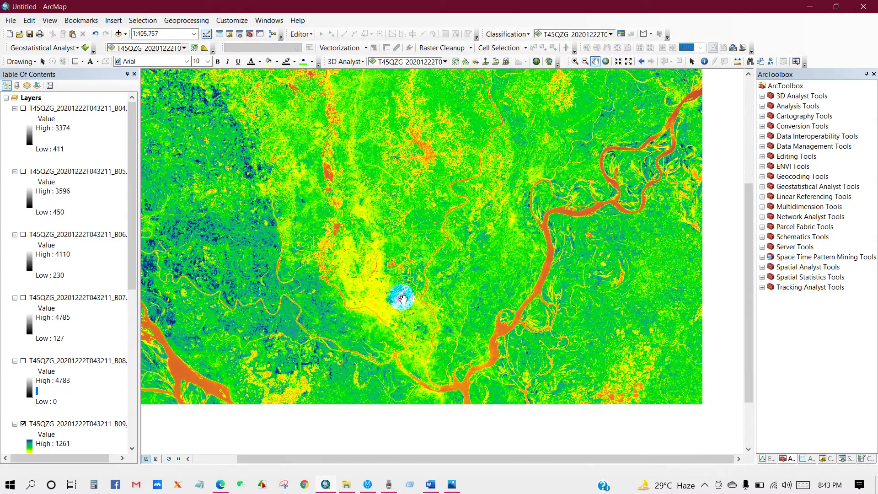
drag(356, 280, 378, 298)
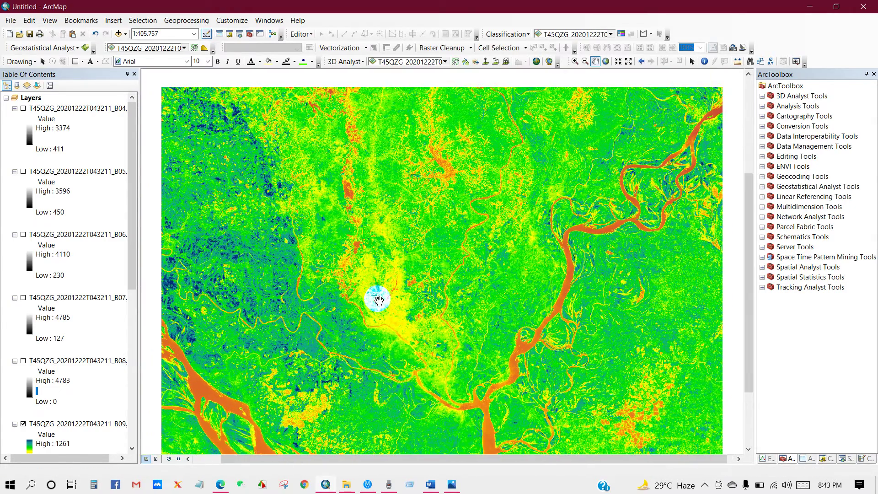
scroll(466, 343, down, 3)
drag(465, 354, 458, 337)
scroll(458, 332, up, 2)
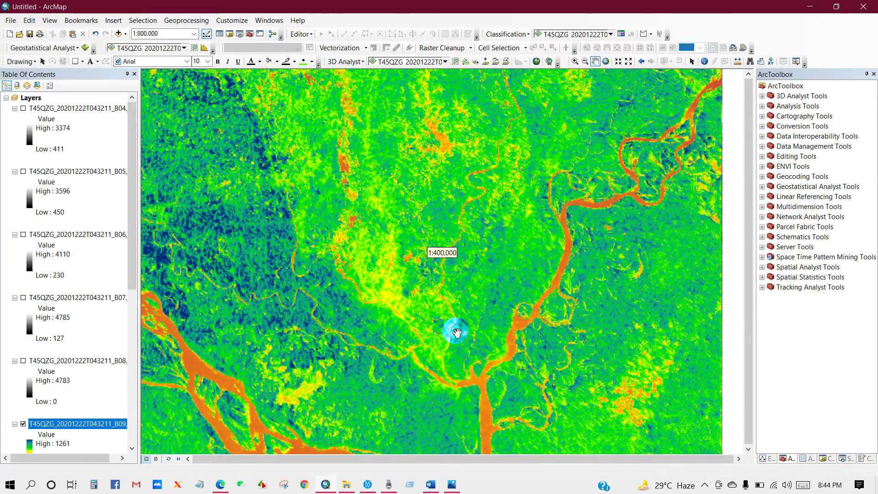
drag(458, 332, 454, 288)
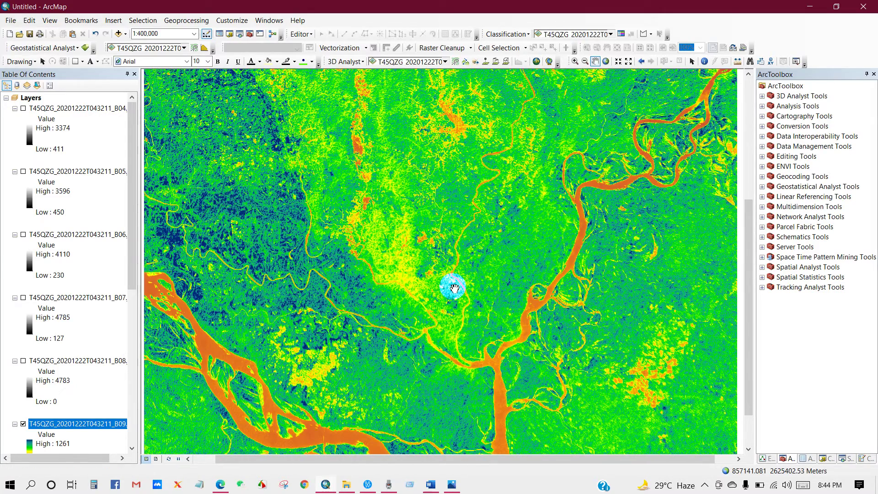
scroll(454, 288, up, 2)
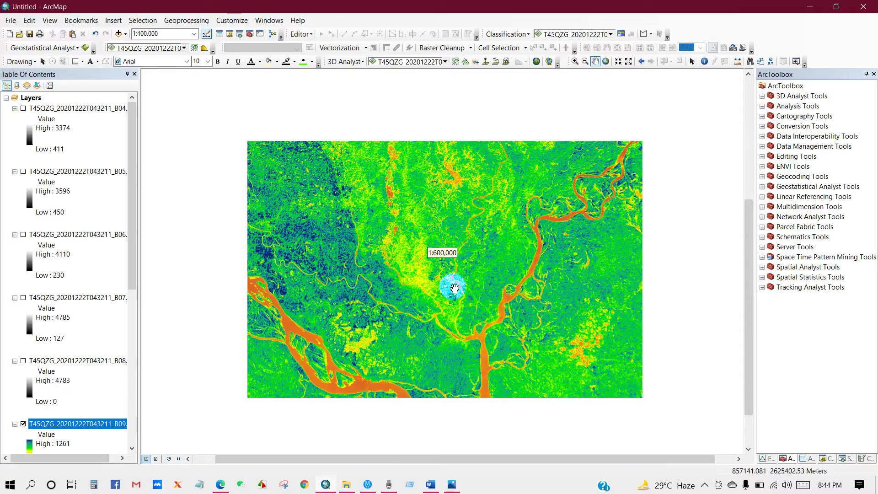
scroll(451, 284, down, 1)
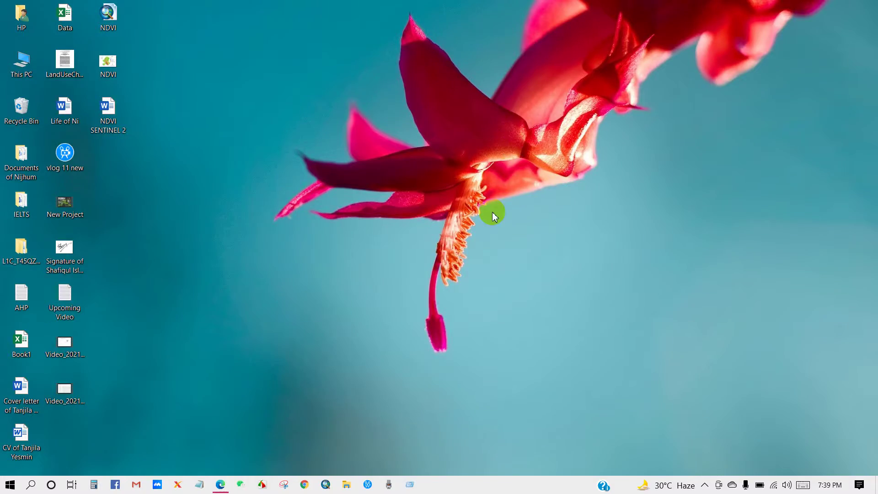
- Launch Microsoft Edge and search Google for 'earth explorer'
click(220, 485)
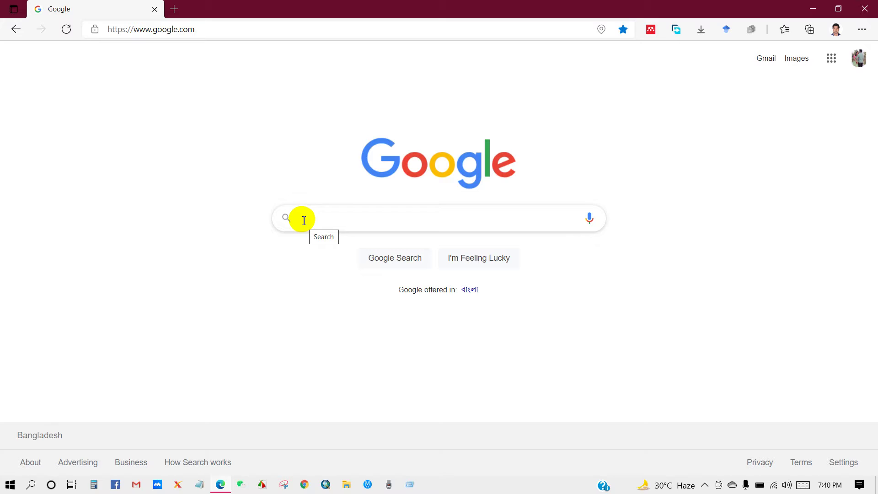
text(Ear)
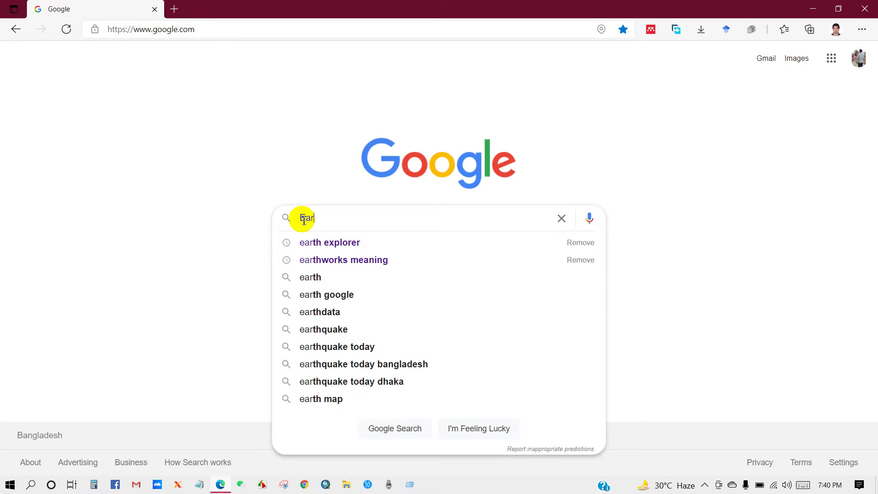
click(339, 249)
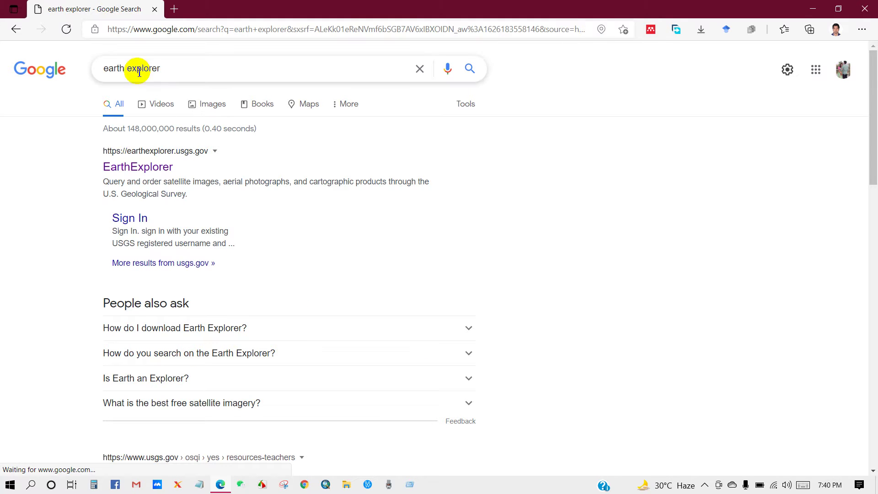
- Open the USGS EarthExplorer site and set the Geocoding Method to Address/Place
click(124, 170)
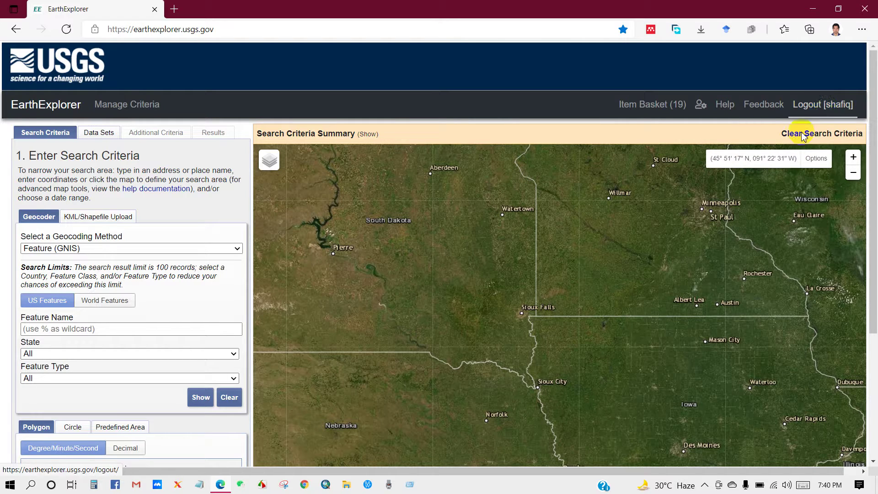
click(89, 248)
click(61, 273)
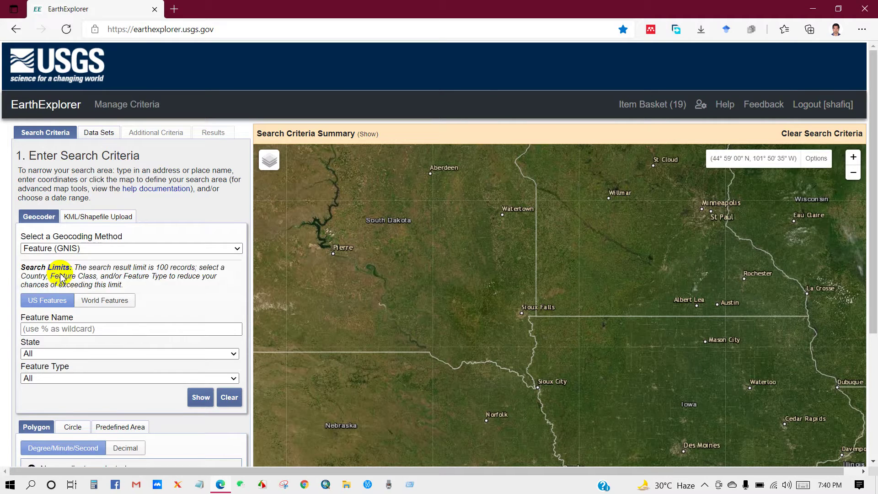
- Look up Dhaka and add the Dhaka, Bangladesh result as a search-area coordinate
click(70, 282)
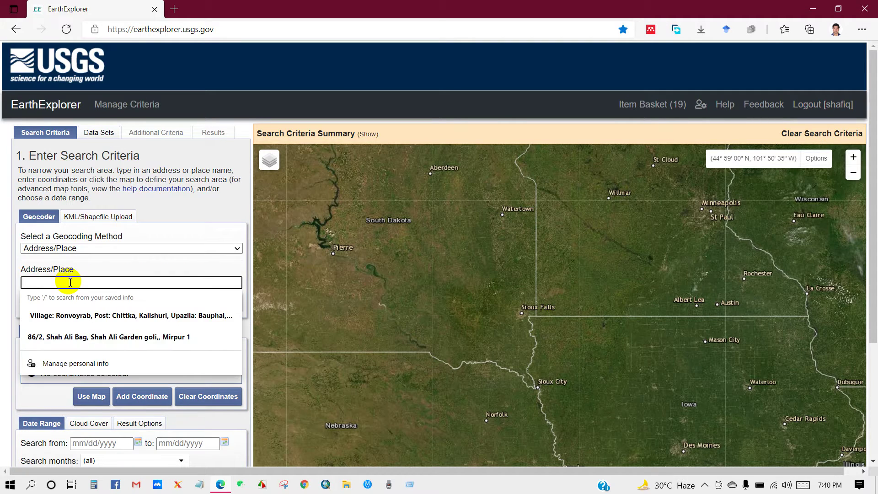
text(Dhaka)
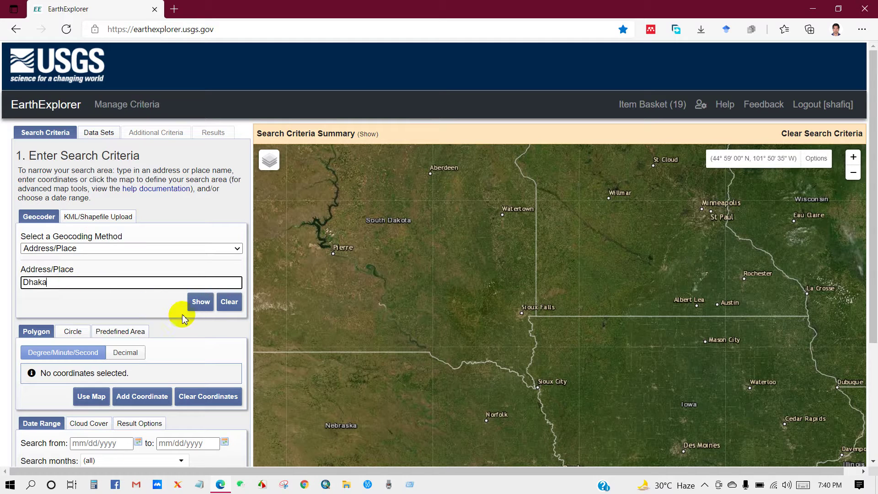
click(202, 310)
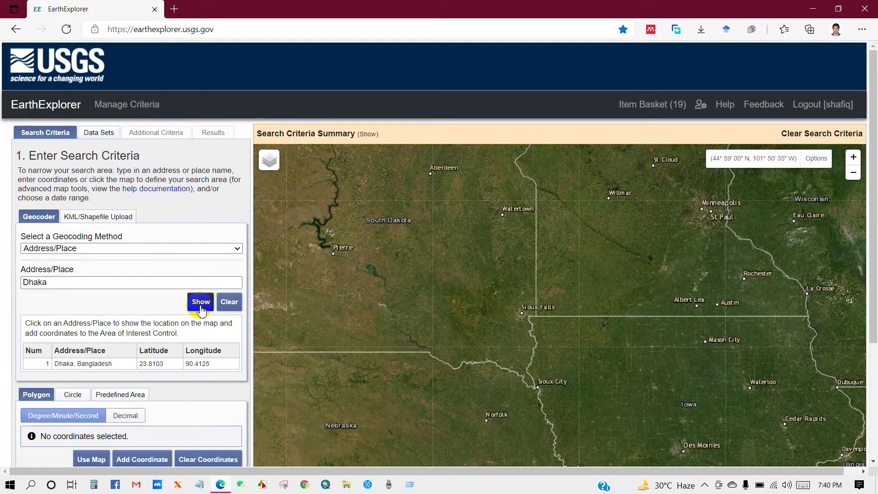
click(64, 364)
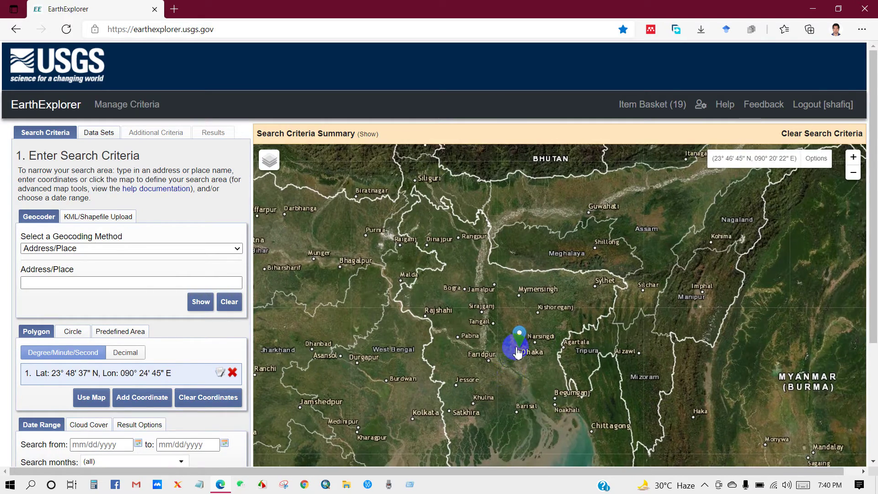
- Zoom the map in on Bancharampur, east of Dhaka, and delete coordinate 1 (Dhaka)
scroll(514, 372, up, 4)
scroll(510, 370, up, 2)
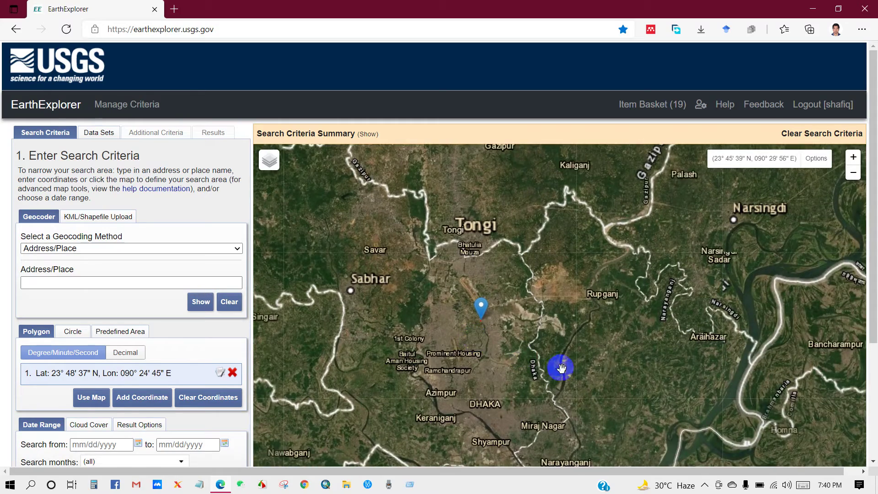
drag(562, 369, 454, 329)
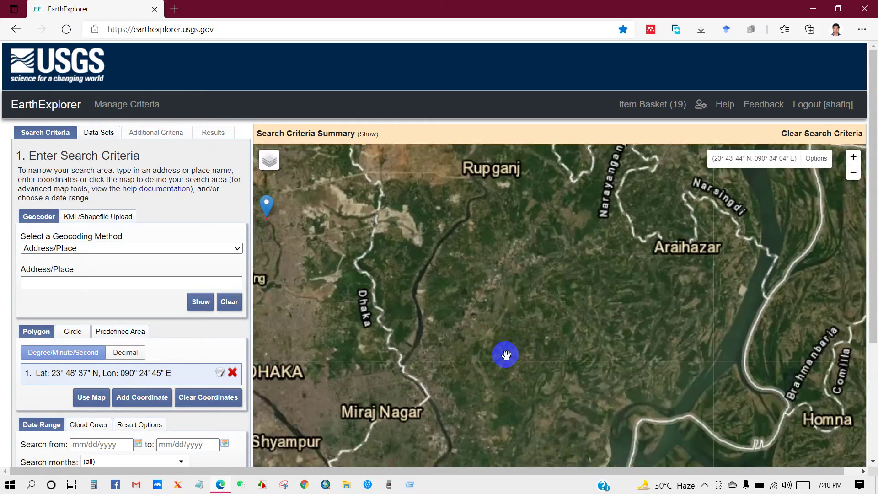
scroll(506, 355, up, 2)
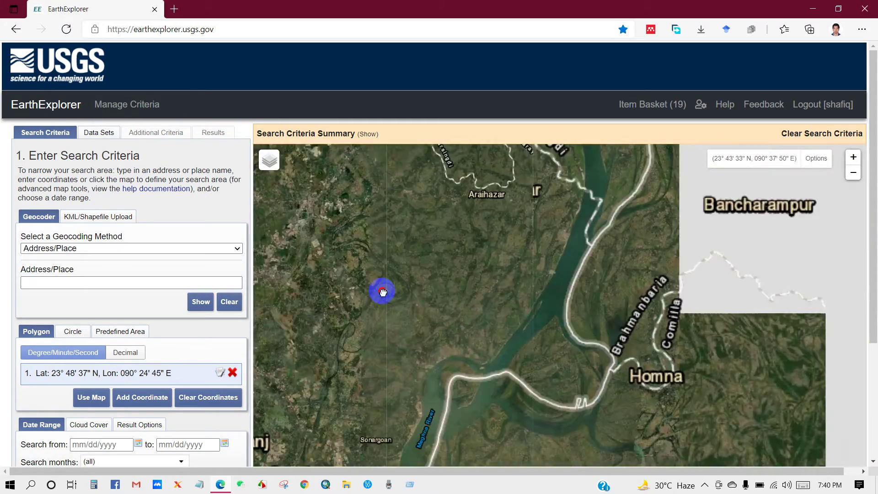
drag(383, 293, 386, 349)
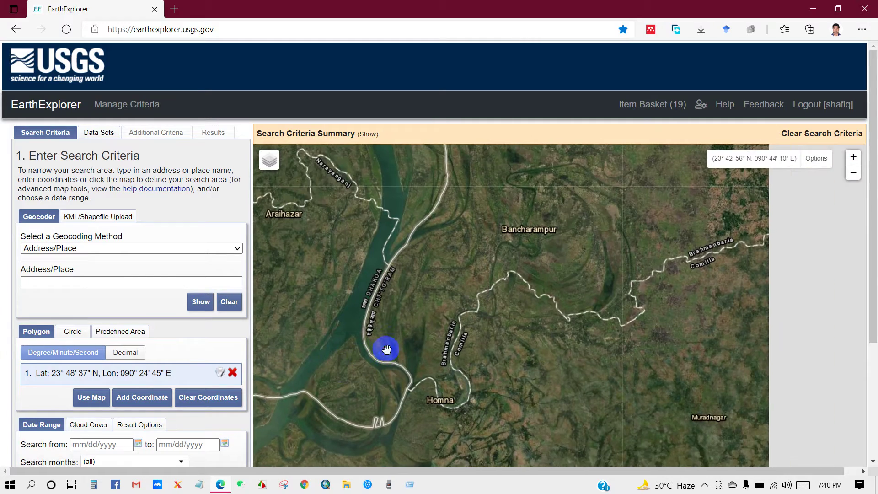
scroll(471, 294, up, 2)
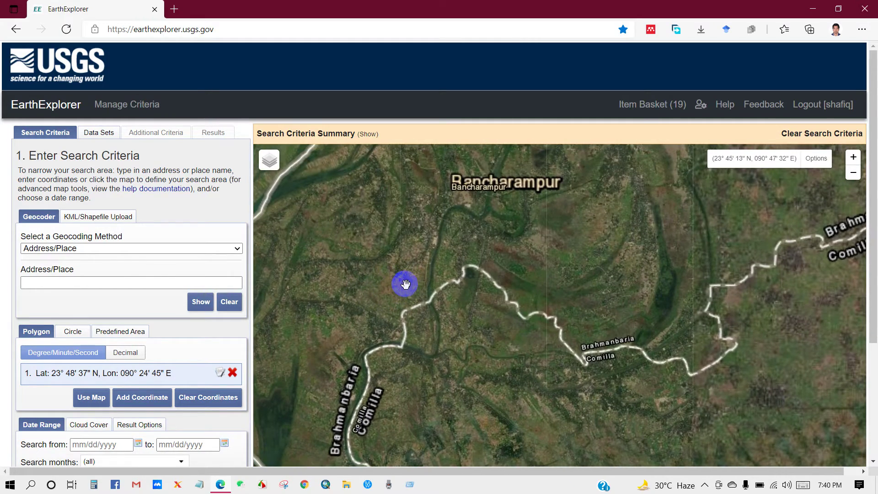
scroll(408, 284, down, 2)
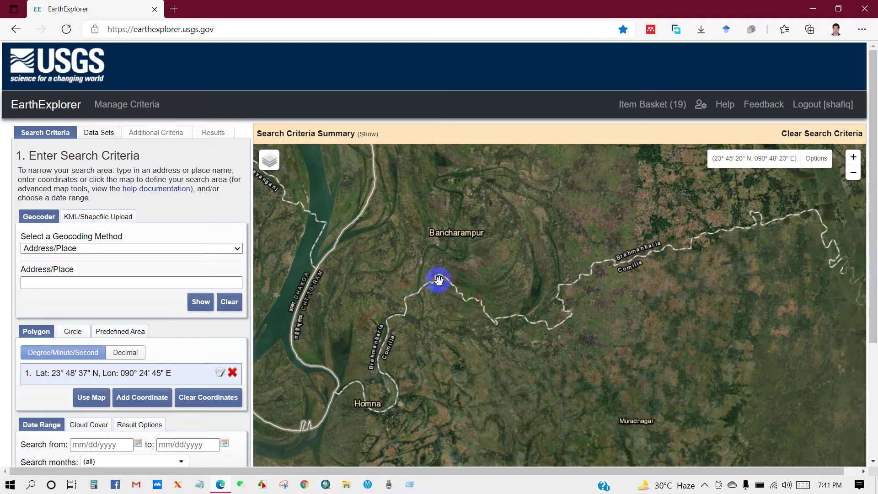
click(233, 373)
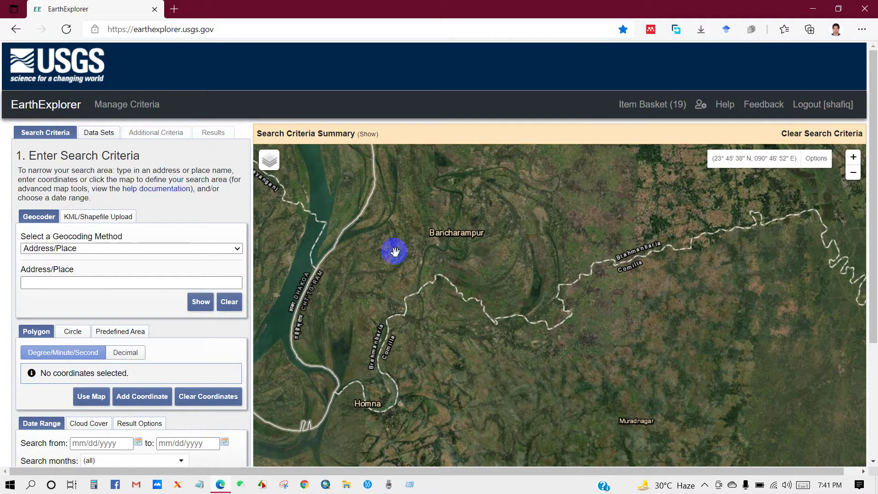
- Draw a four-corner polygon over Bancharampur and Homna, dragging its upper-right vertex to Nabinagar
click(390, 225)
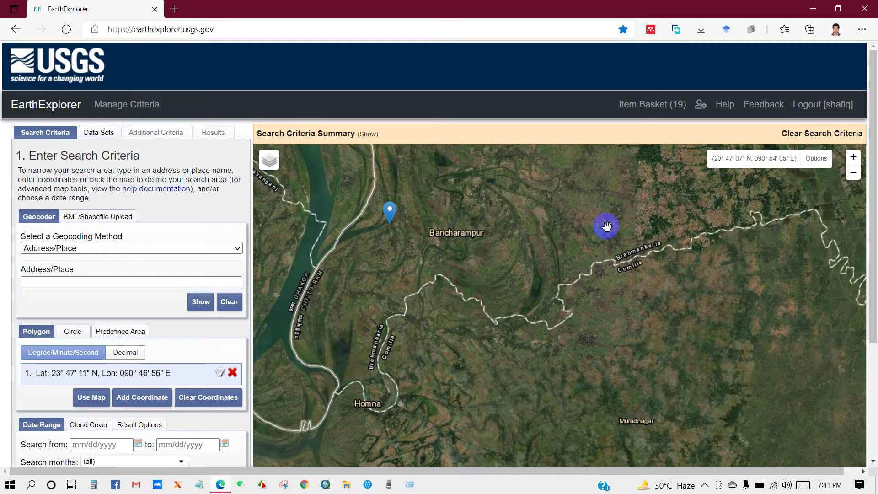
click(727, 215)
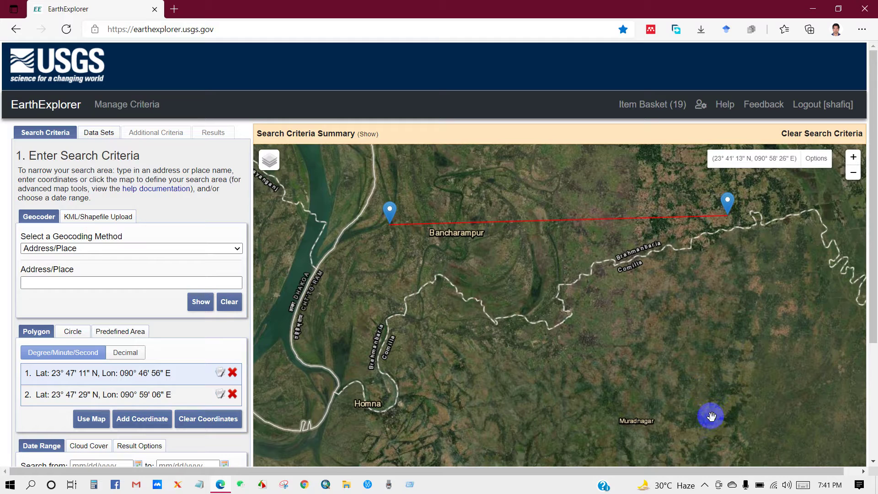
scroll(701, 407, down, 1)
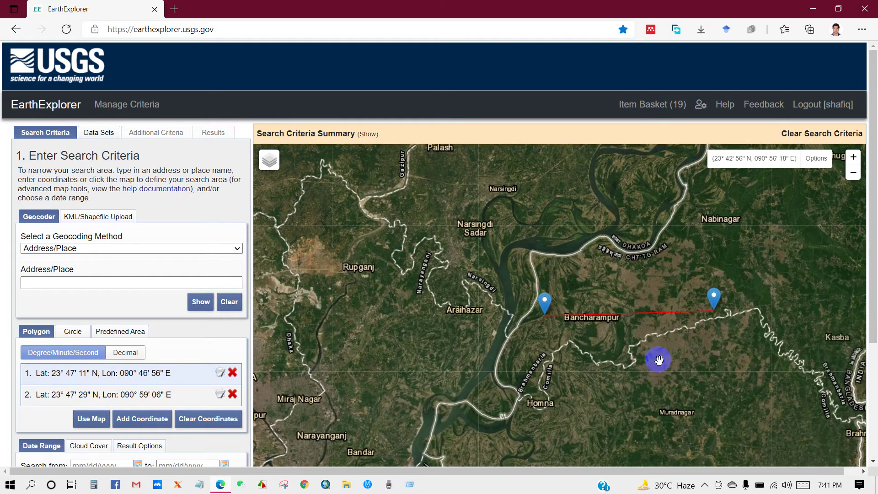
click(720, 453)
click(531, 453)
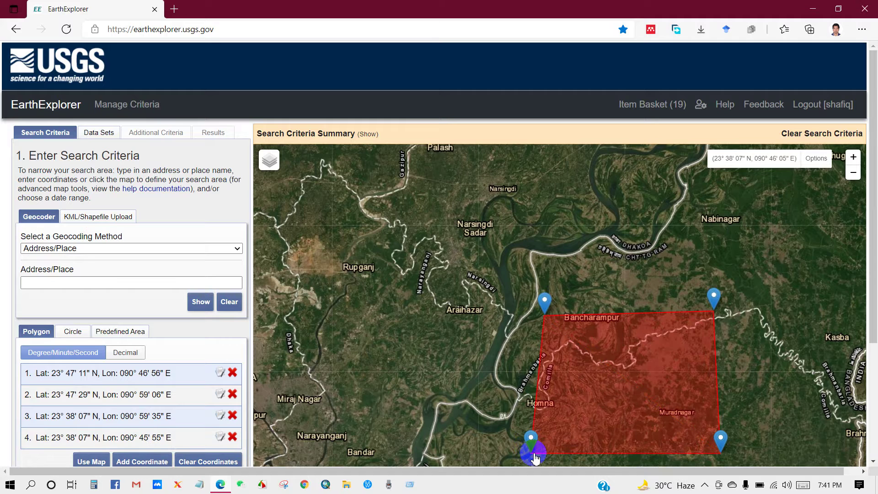
drag(532, 287, 451, 181)
mouse_move(656, 240)
mouse_down()
mouse_move(671, 246)
mouse_move(666, 157)
mouse_move(672, 161)
mouse_up()
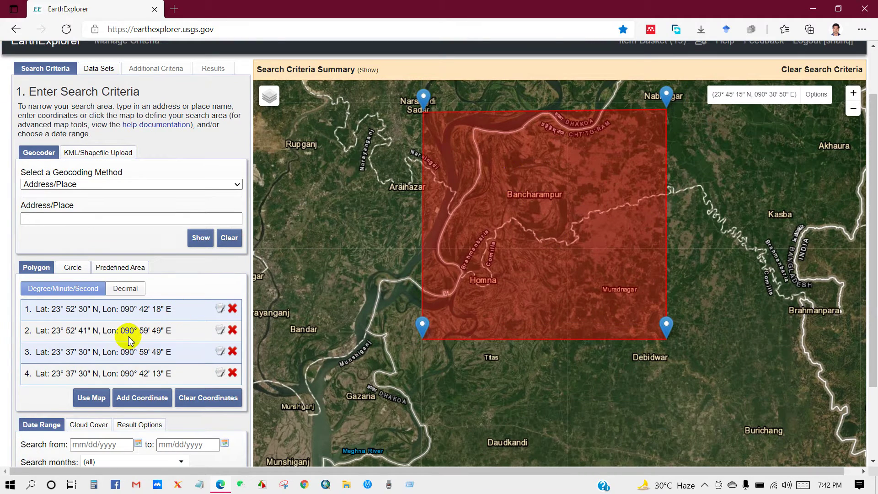
scroll(126, 335, down, 2)
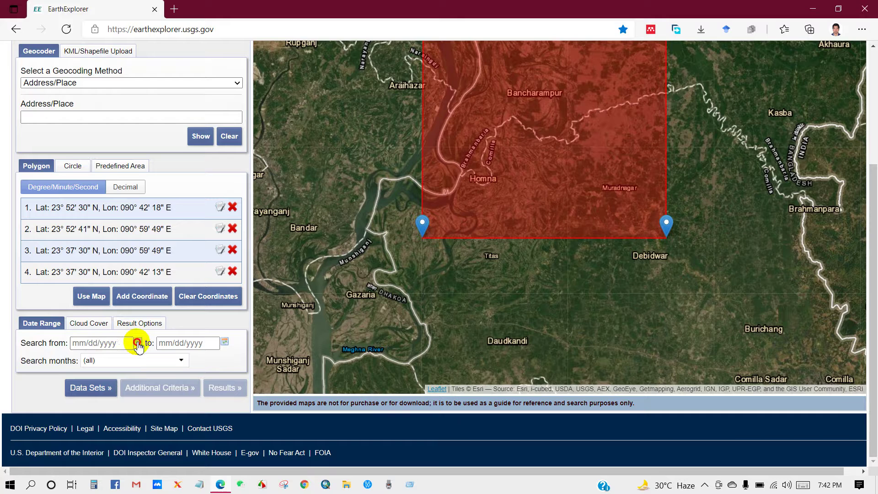
- Set the search start date to 01/01/2020
click(137, 342)
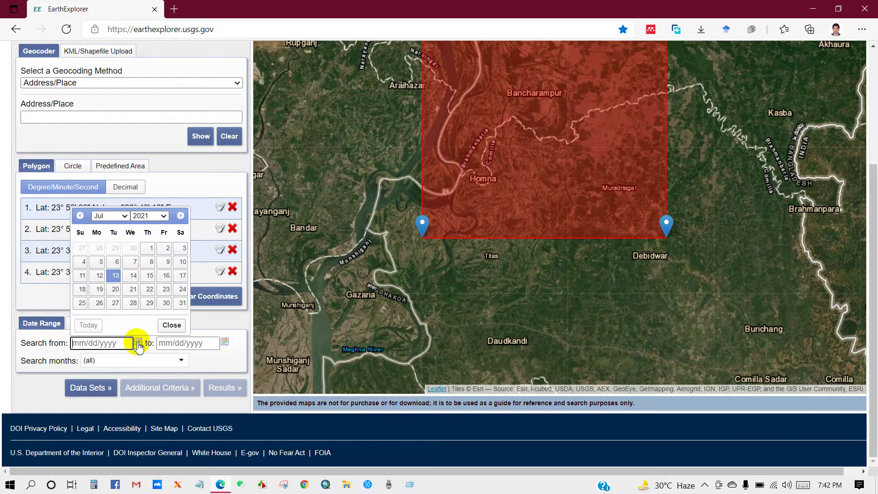
click(161, 216)
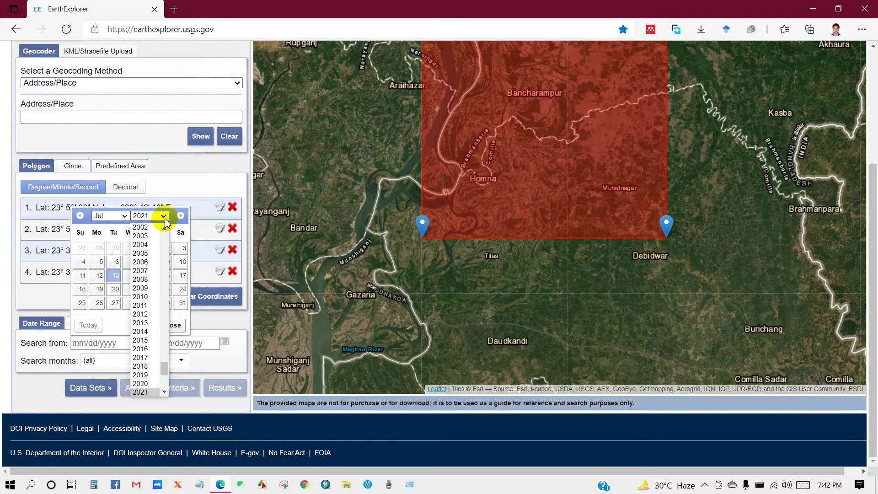
click(142, 383)
click(120, 216)
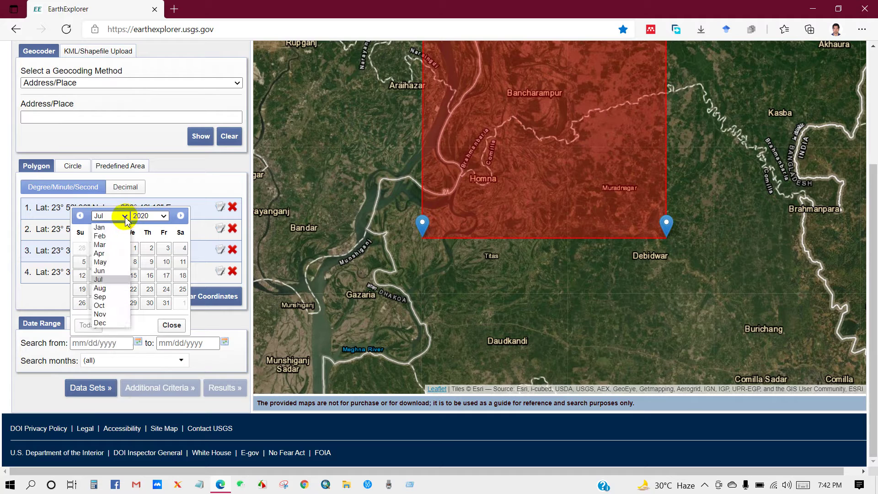
click(102, 228)
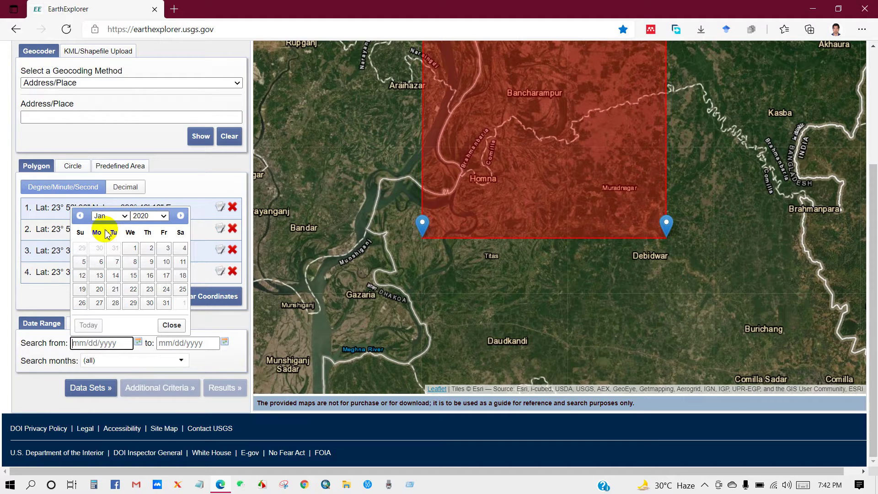
click(132, 250)
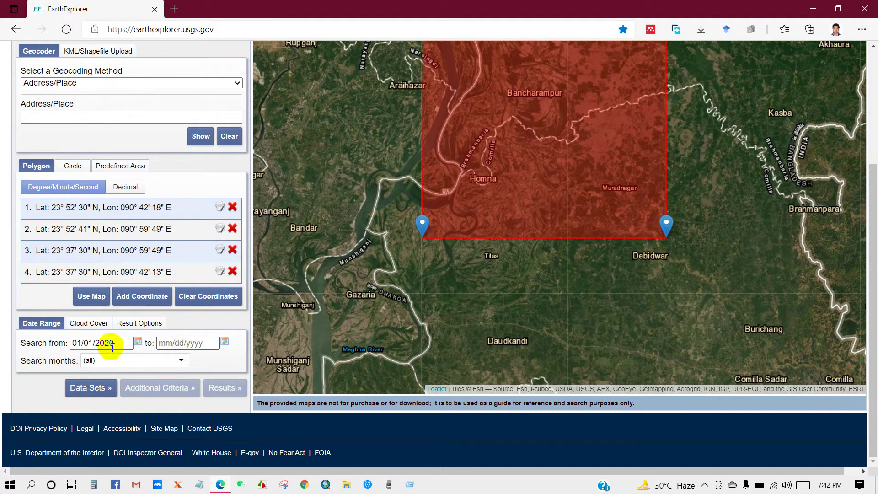
- Set the search end date to 12/31/2020
click(225, 345)
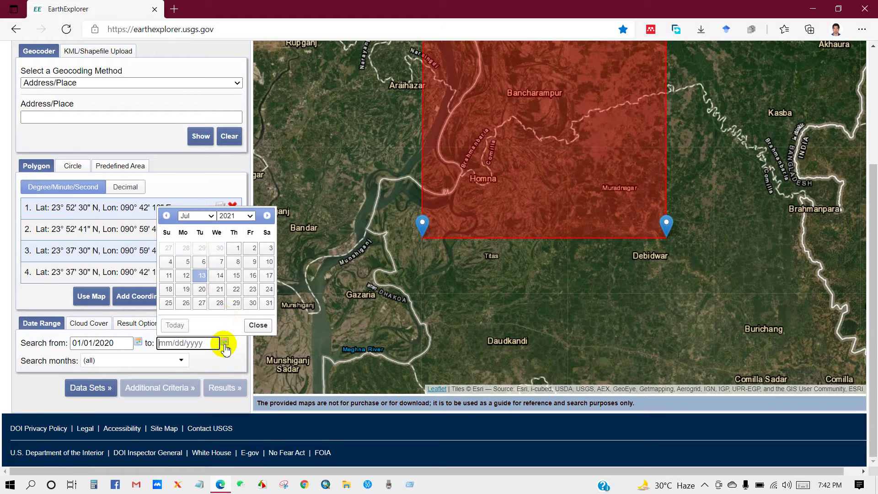
click(211, 217)
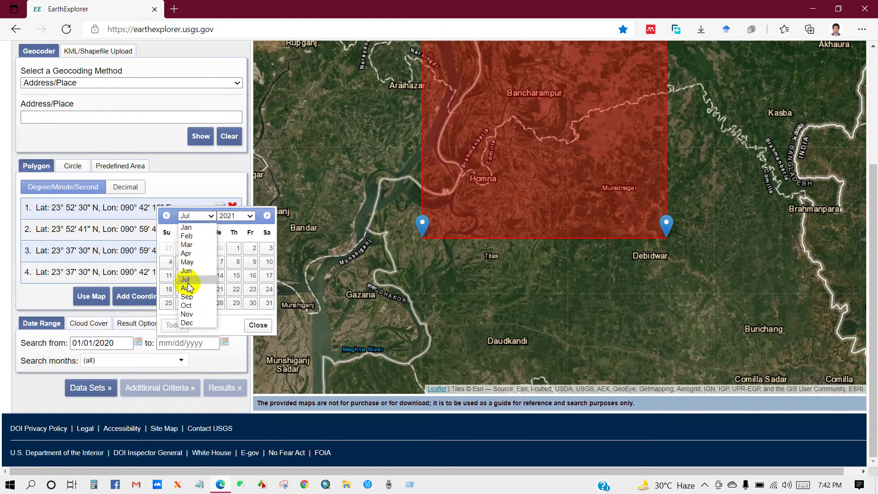
click(187, 322)
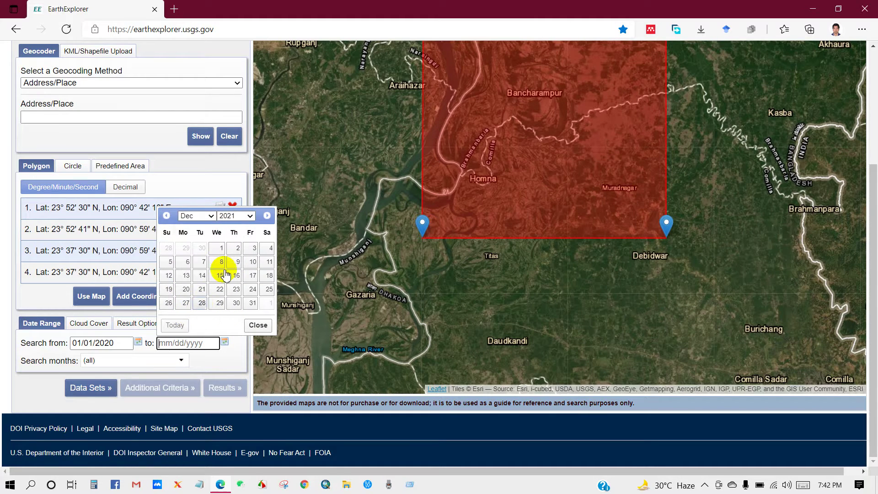
click(250, 217)
click(229, 227)
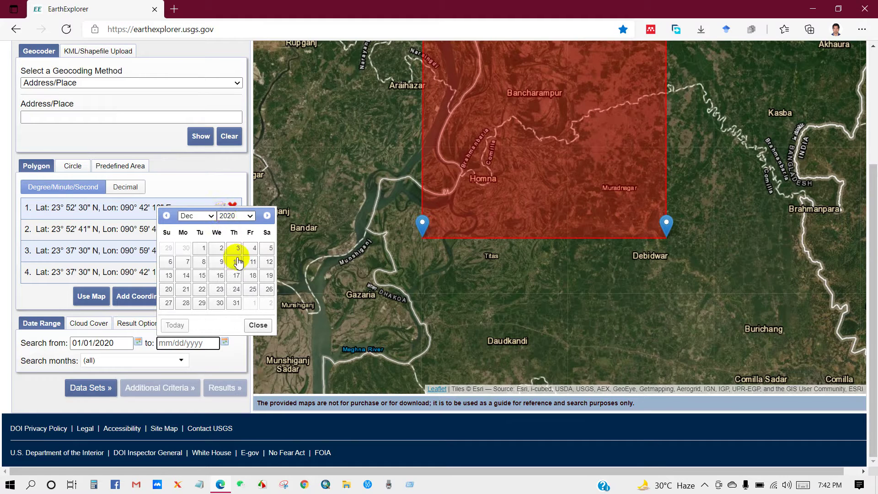
click(236, 303)
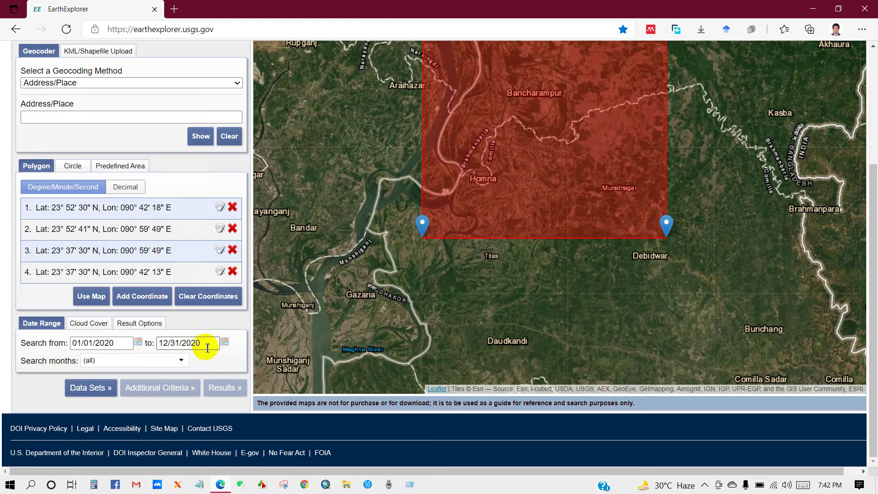
click(89, 324)
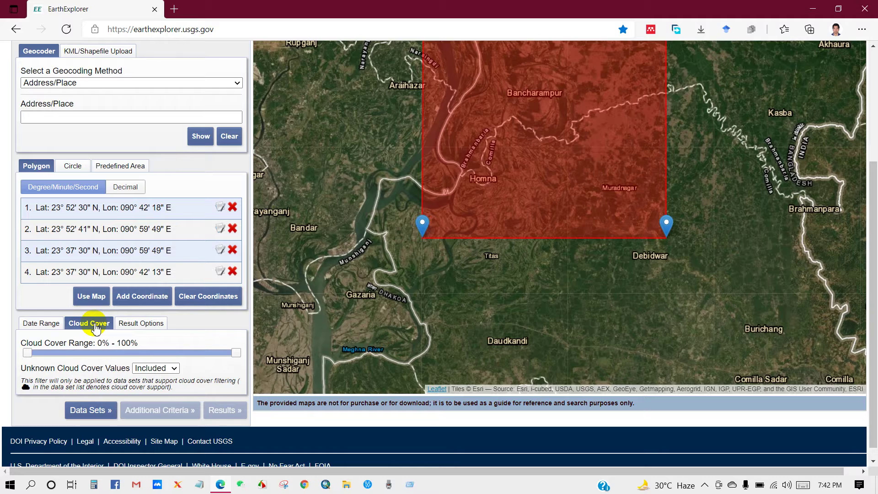
scroll(96, 325, up, 3)
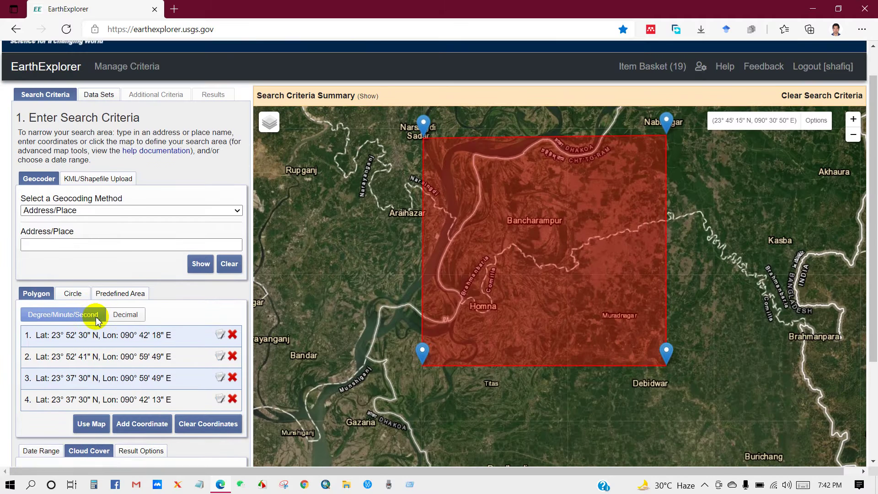
- Tick Sentinel-2 under the Sentinel data sets and acknowledge its data set message
click(99, 97)
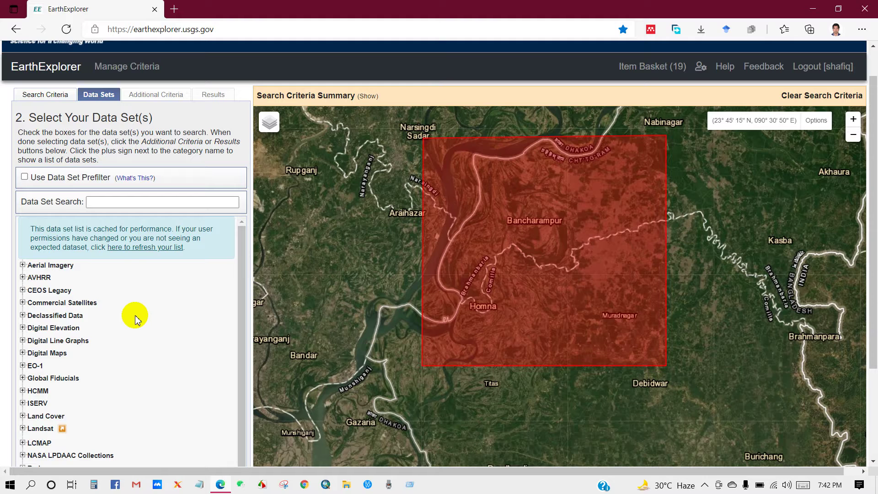
scroll(134, 315, down, 1)
scroll(117, 372, down, 3)
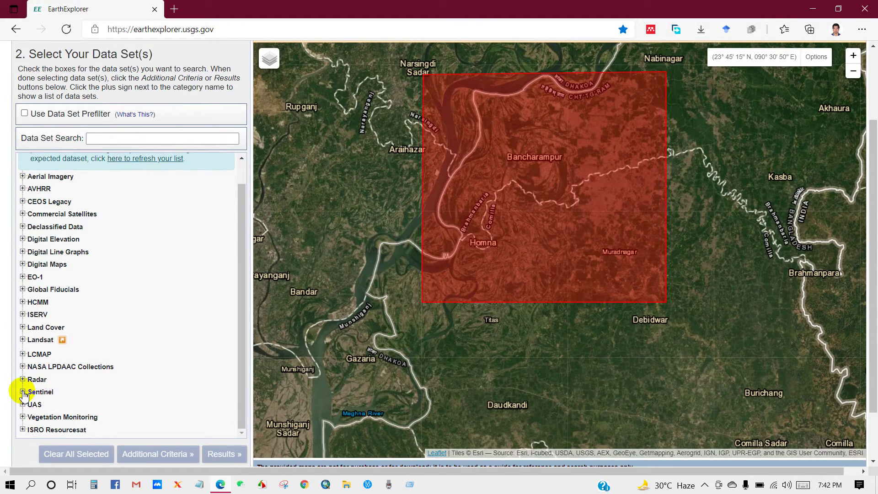
click(22, 392)
scroll(52, 346, down, 3)
click(40, 341)
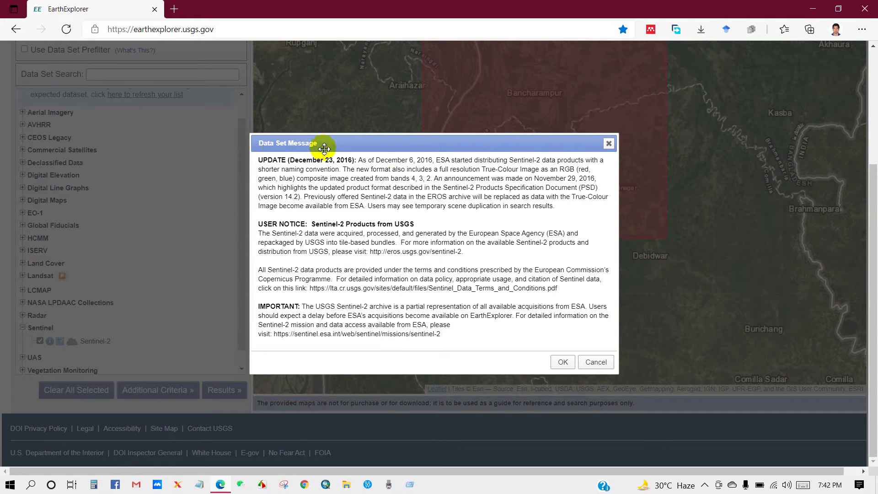
click(563, 362)
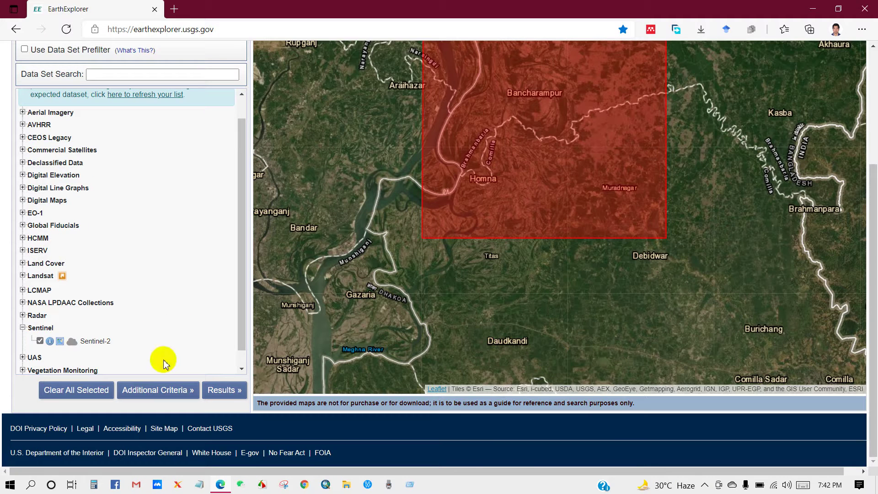
scroll(160, 326, up, 1)
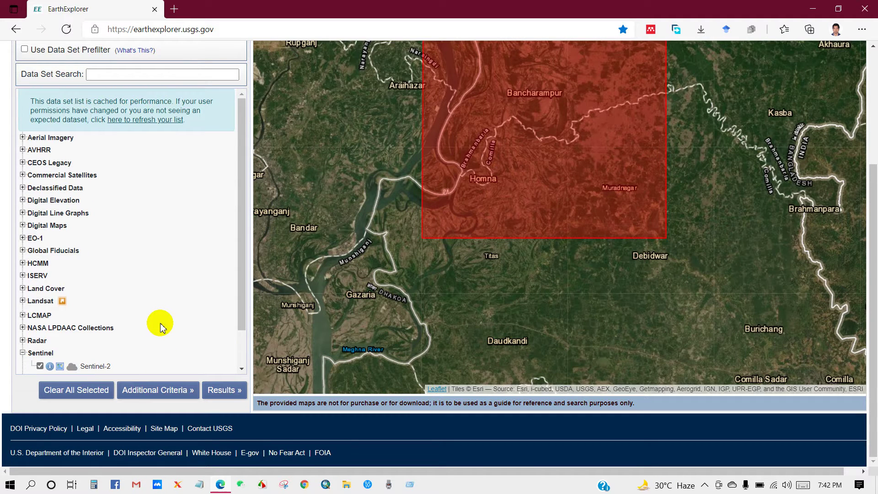
- Set the Additional Criteria cloud cover filter to Less than 10%
click(142, 391)
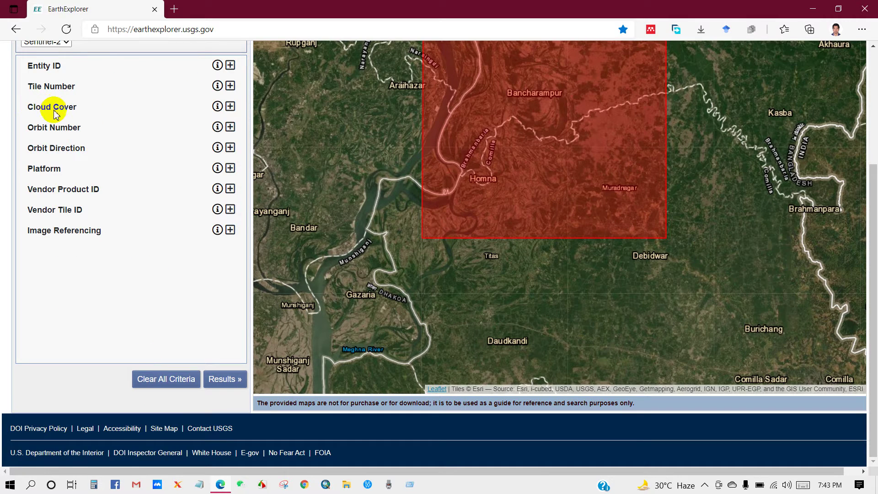
click(230, 107)
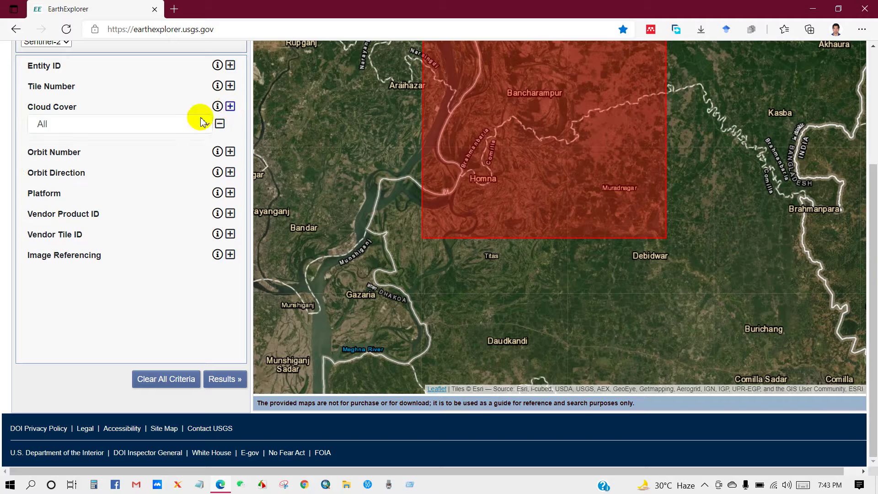
click(164, 123)
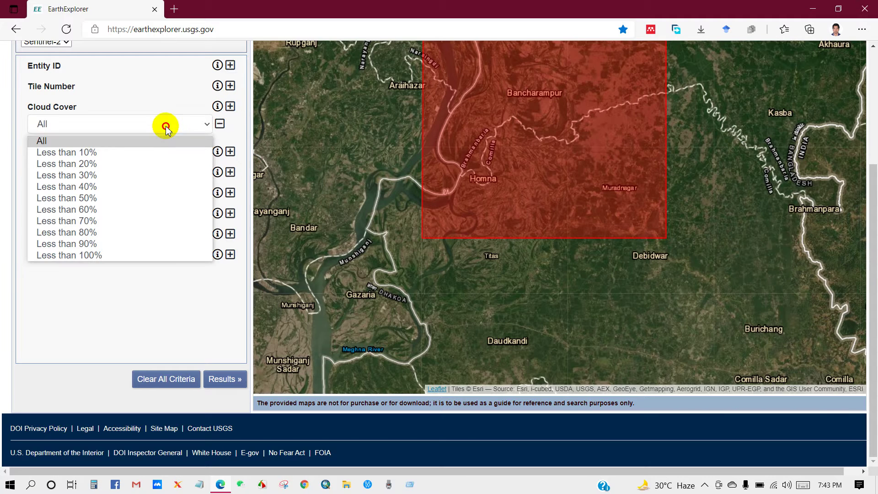
click(78, 153)
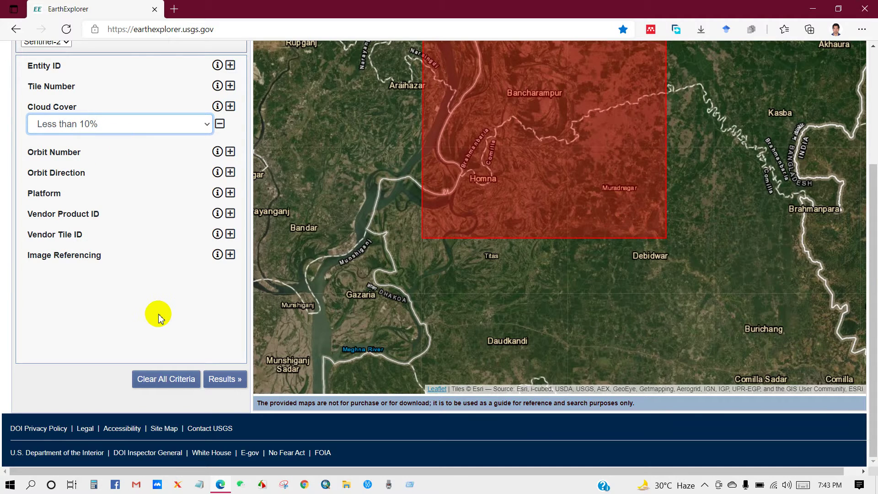
scroll(158, 315, up, 3)
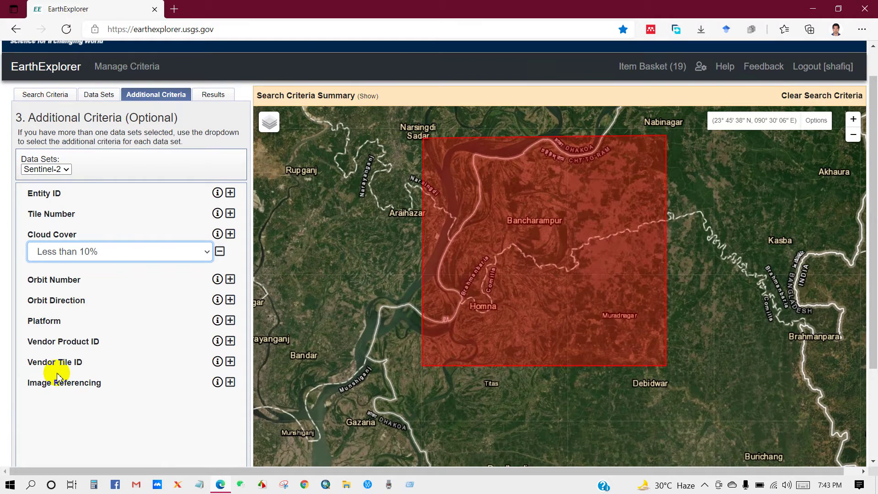
scroll(58, 377, down, 2)
- Run the Sentinel-2 search and browse the 46 returned scenes
click(222, 443)
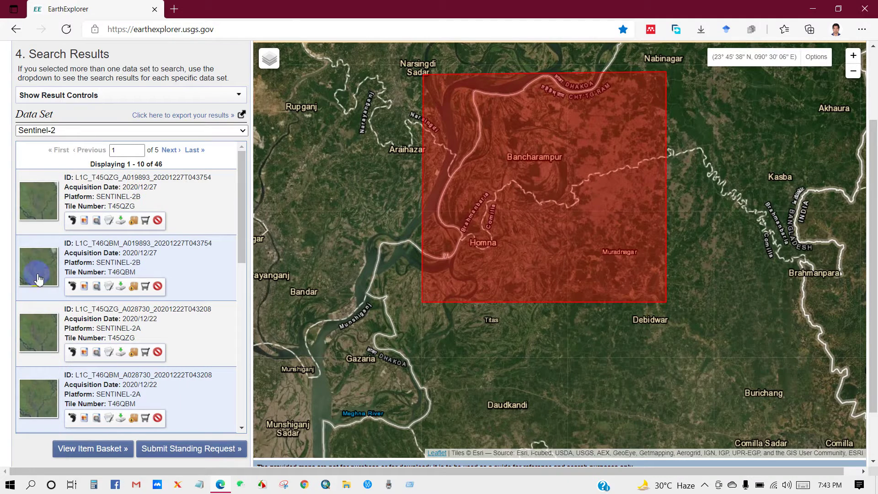
scroll(96, 320, down, 2)
scroll(98, 323, down, 5)
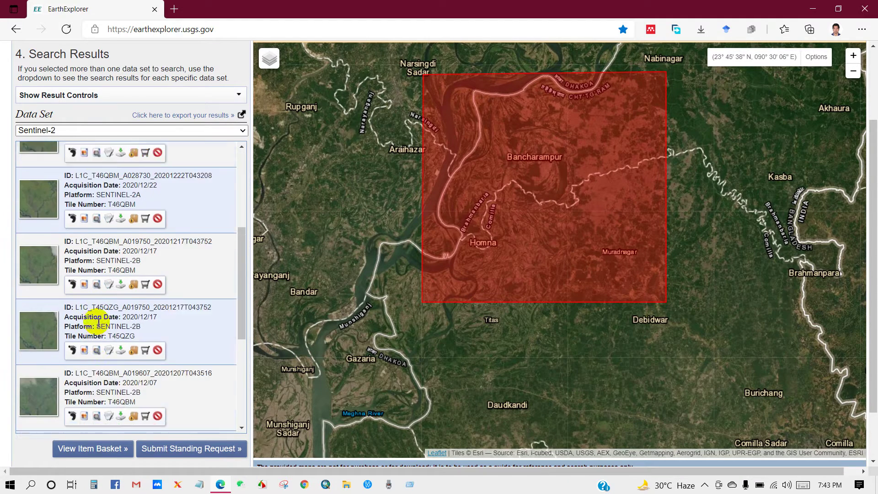
scroll(98, 322, up, 7)
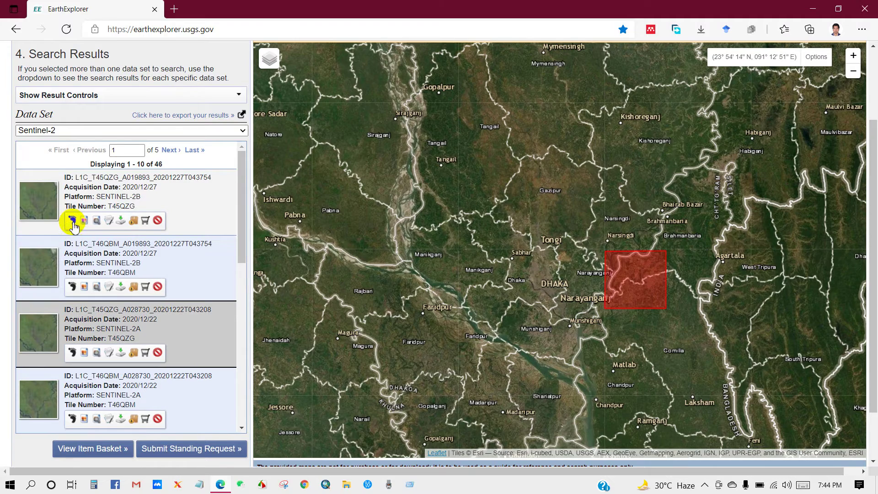
- Show footprints for the first and third results, then toggle the 22 December T46QBM footprint
click(72, 222)
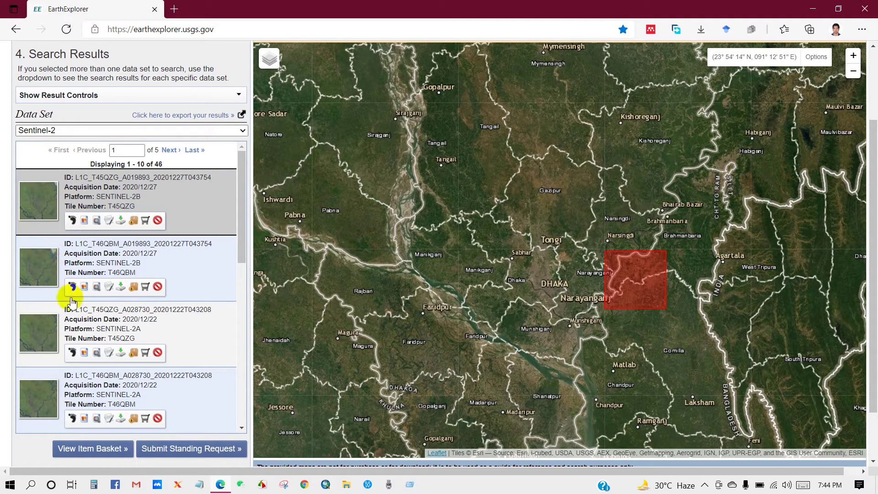
click(72, 352)
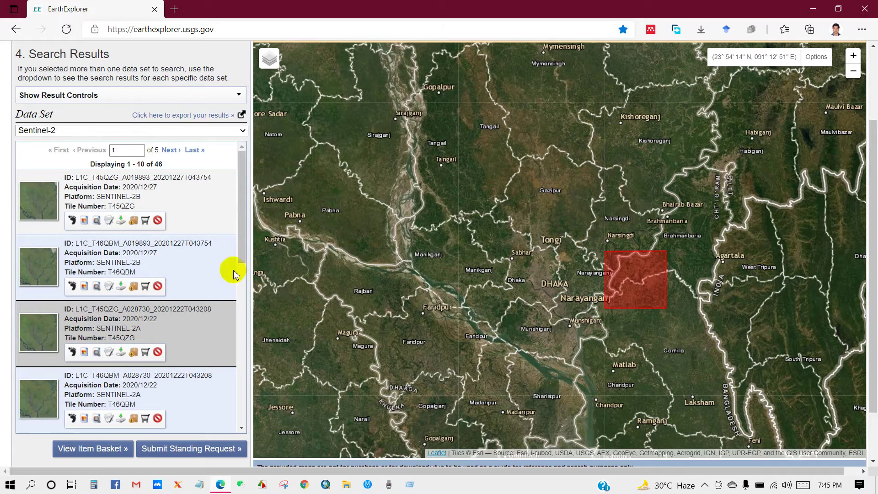
drag(241, 238, 235, 291)
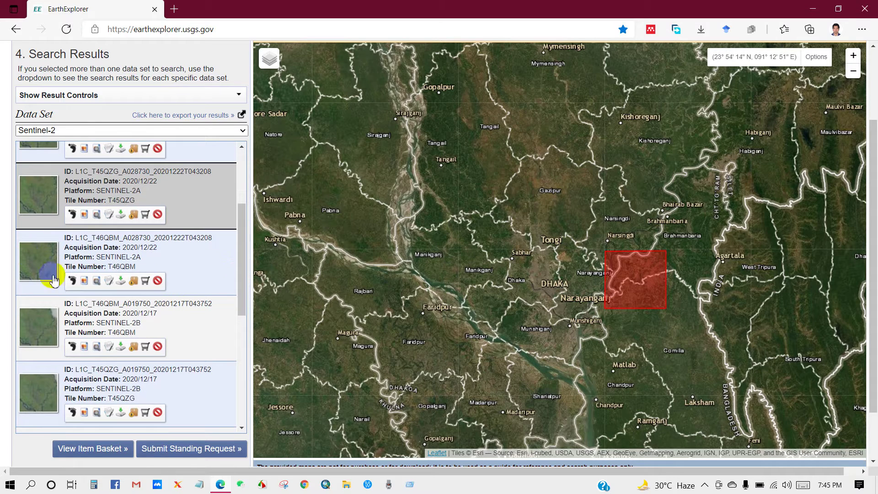
click(72, 280)
click(72, 280)
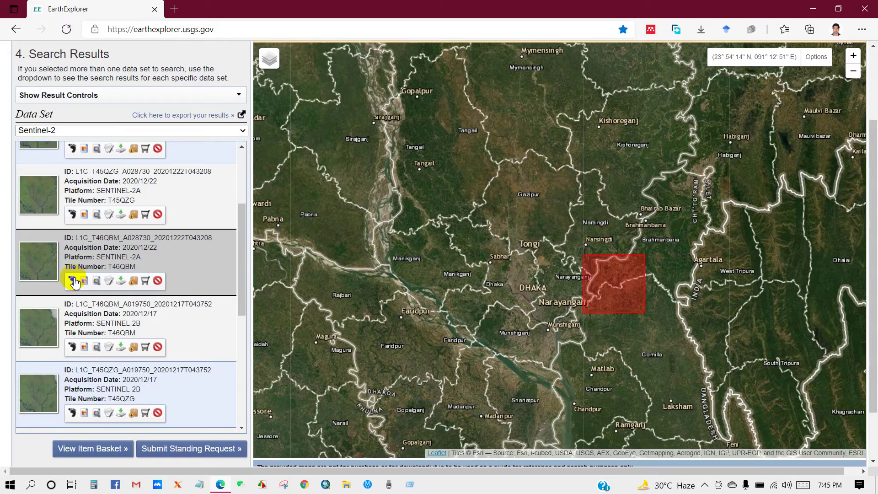
- Open the T46QBM 2020-12-22 scene's metadata and view its browse image at full size in another tab
click(40, 269)
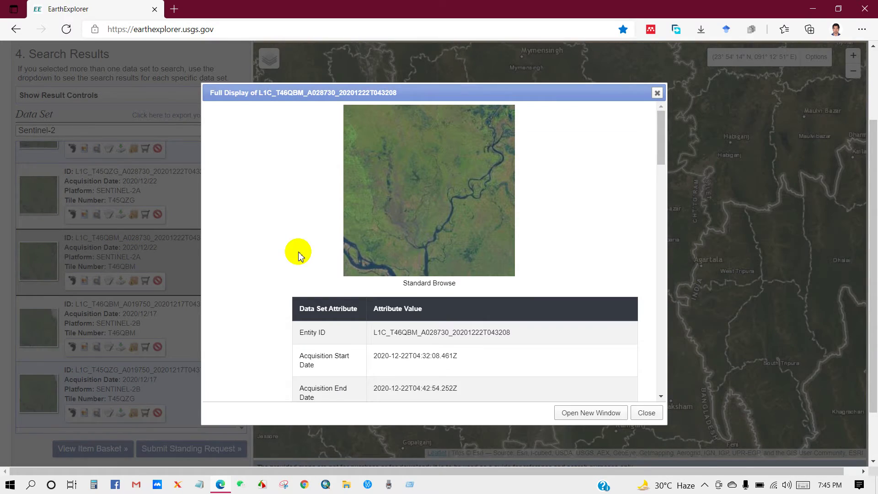
scroll(411, 262, up, 2)
click(426, 258)
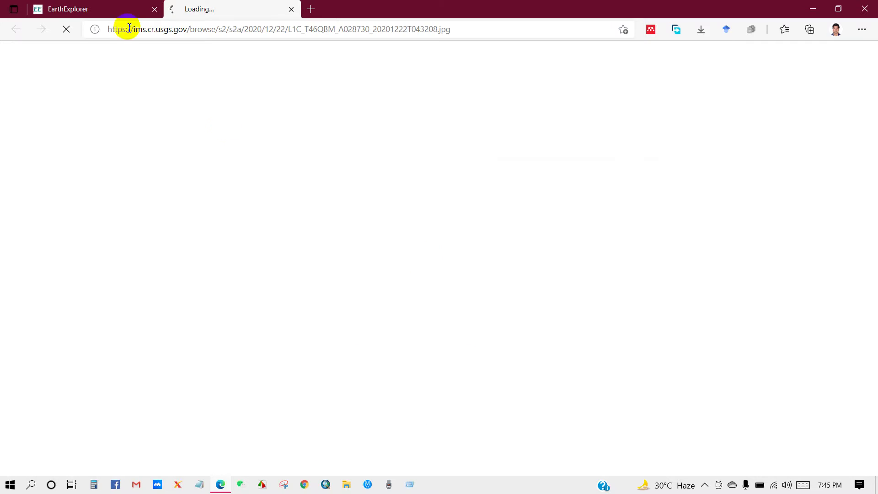
click(85, 7)
click(237, 7)
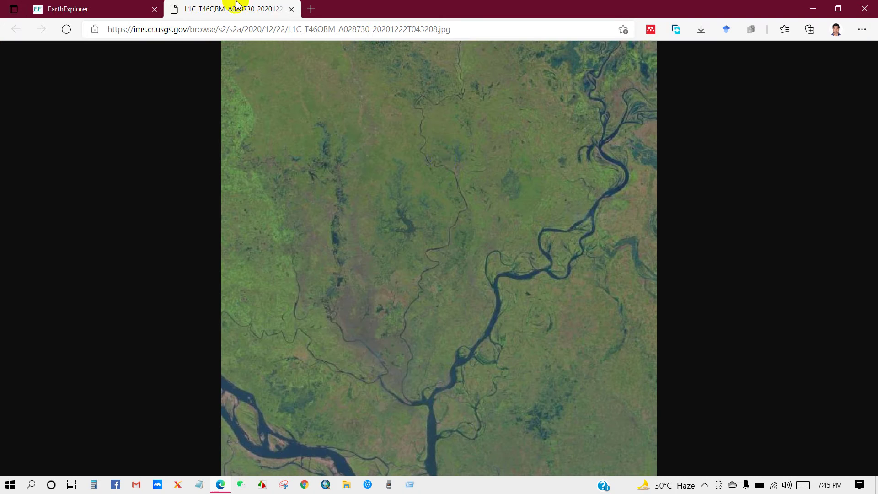
click(452, 241)
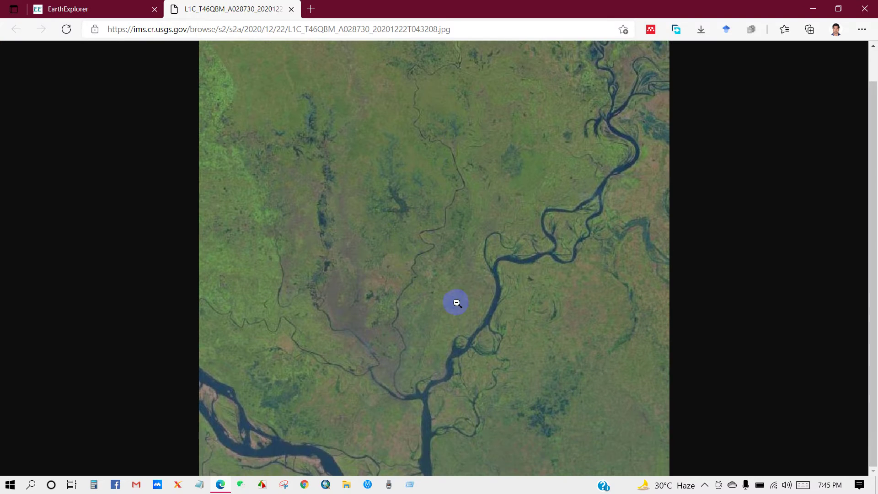
click(100, 7)
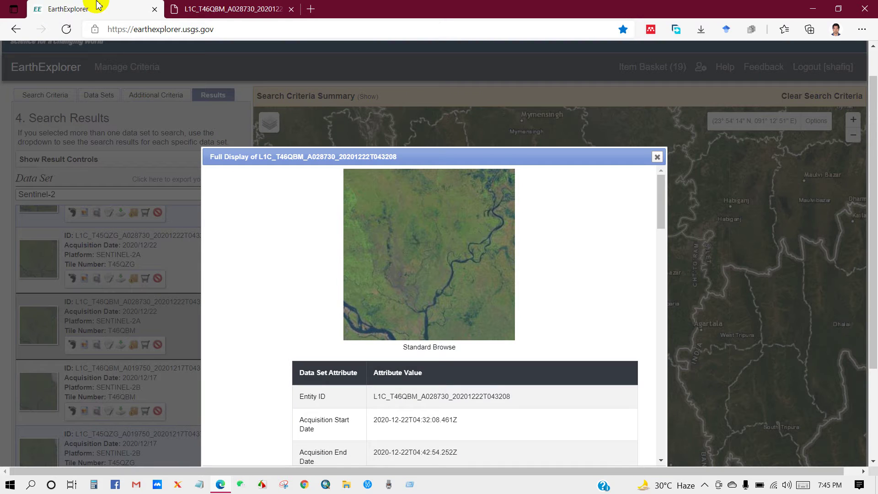
- Check the scene's metadata (0.00000 cloud cover, UTM 46N), then close it
scroll(416, 361, down, 4)
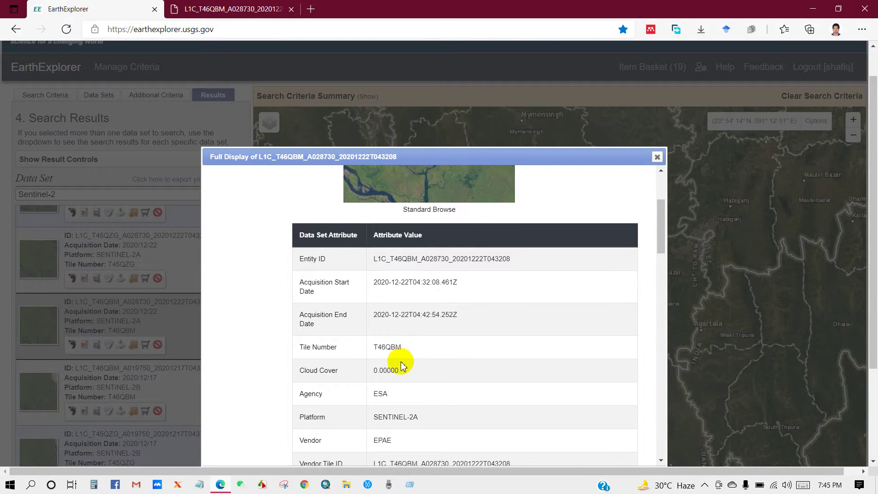
scroll(396, 305, down, 5)
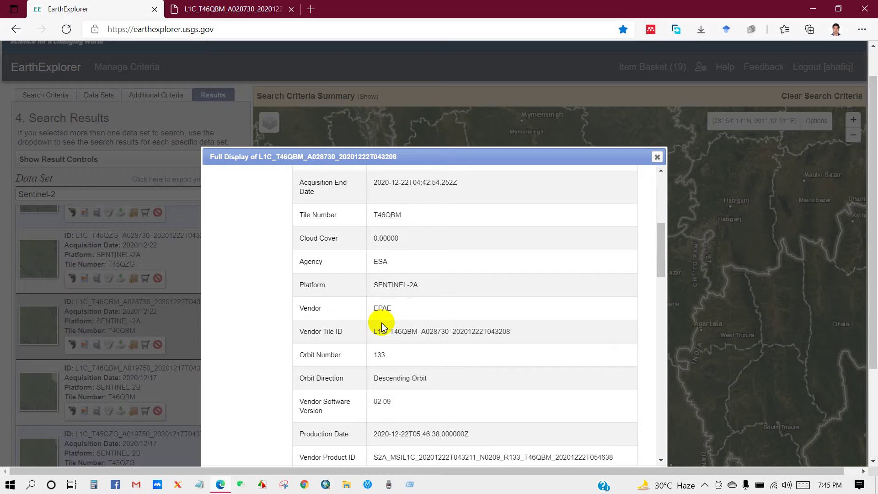
scroll(361, 317, down, 7)
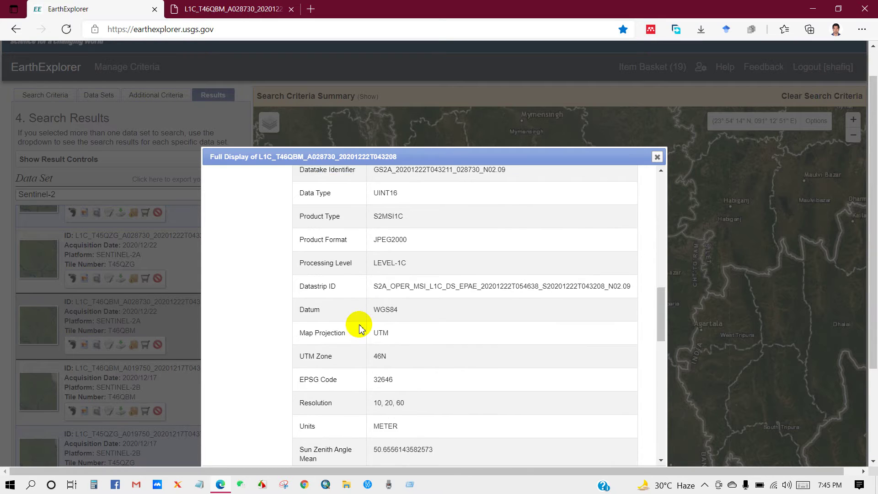
scroll(361, 347, down, 4)
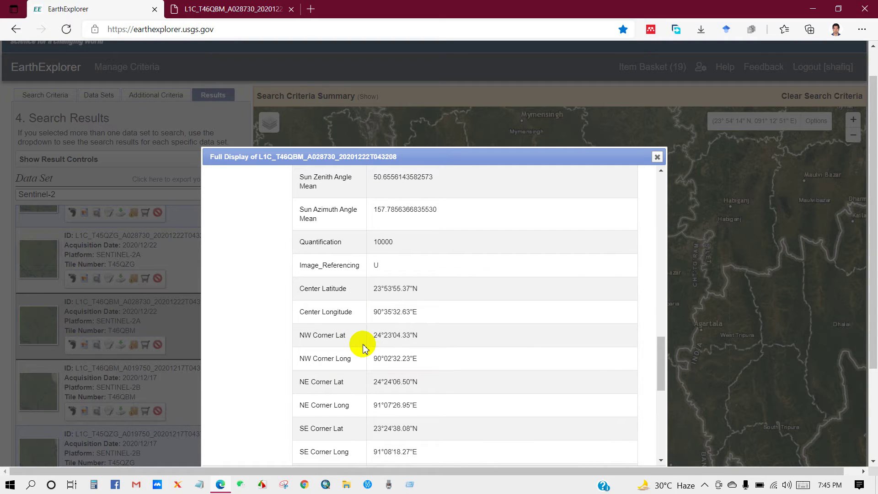
scroll(348, 329, up, 12)
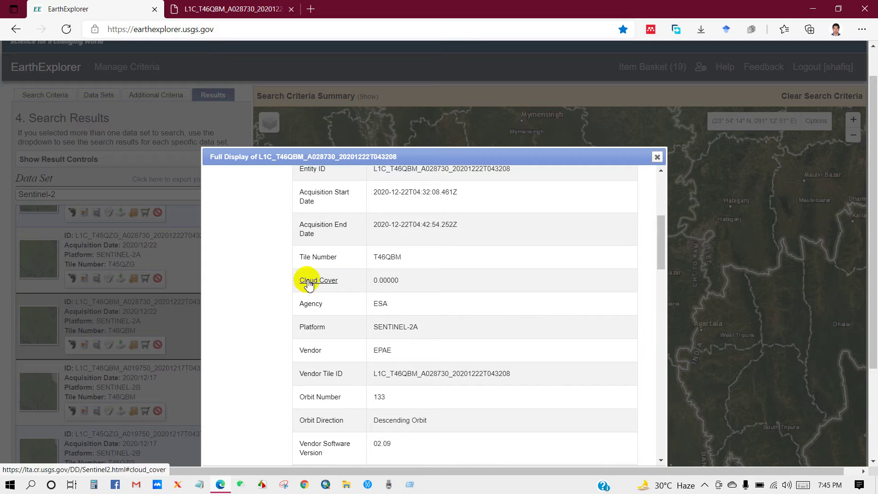
scroll(613, 198, up, 4)
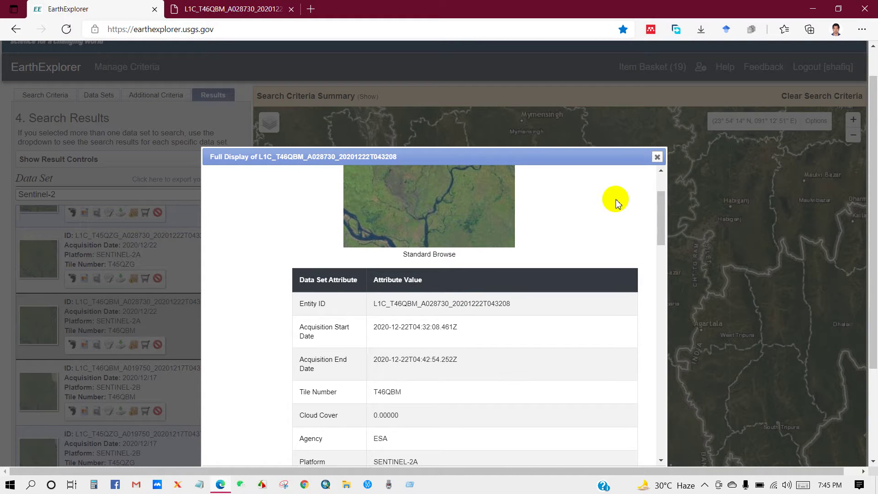
scroll(612, 240, up, 1)
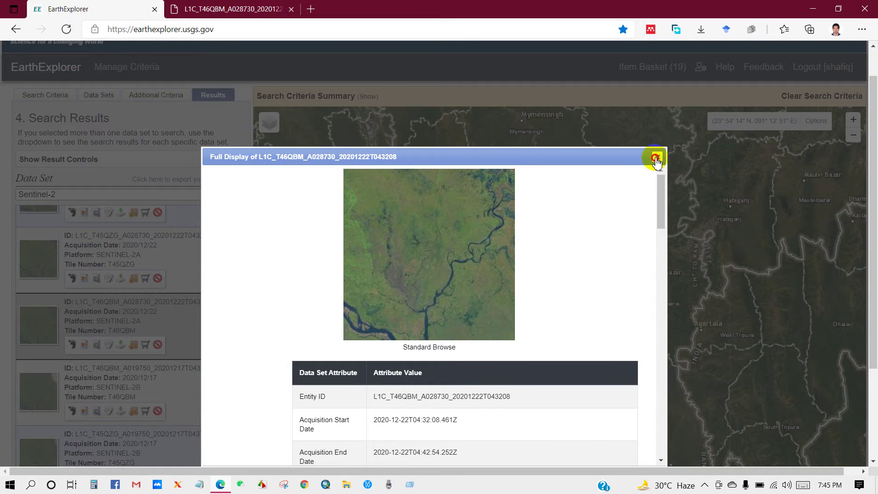
click(657, 156)
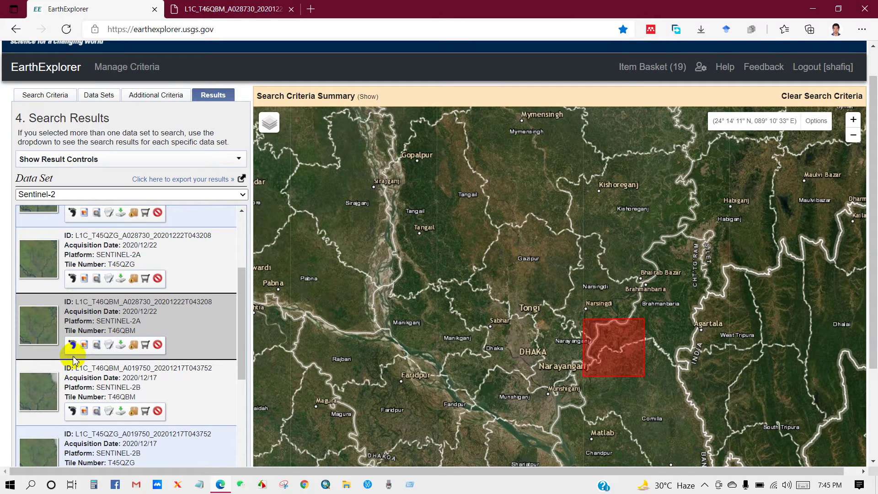
scroll(60, 348, down, 2)
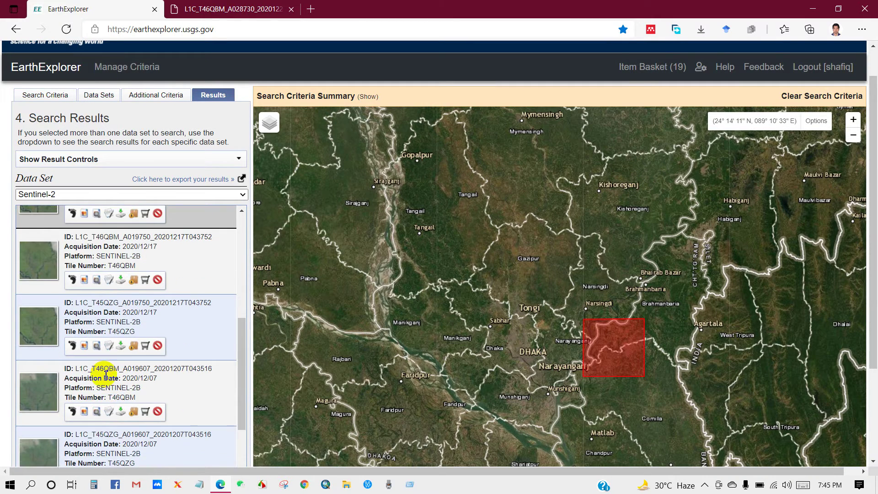
- Toggle the footprint of the 2 December 2020 T46QBM scene on the map
scroll(106, 375, down, 3)
scroll(106, 375, down, 2)
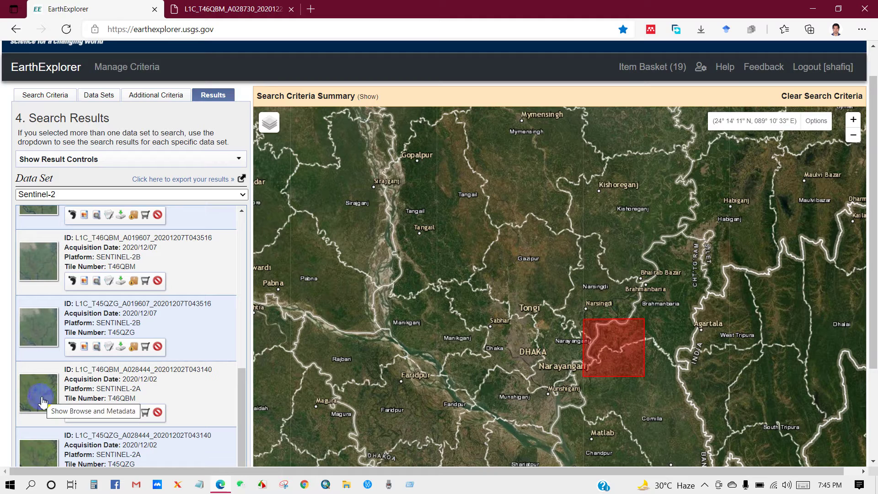
click(72, 413)
click(72, 412)
- Open the 2 December scene's metadata and view its browse image at full resolution
click(39, 394)
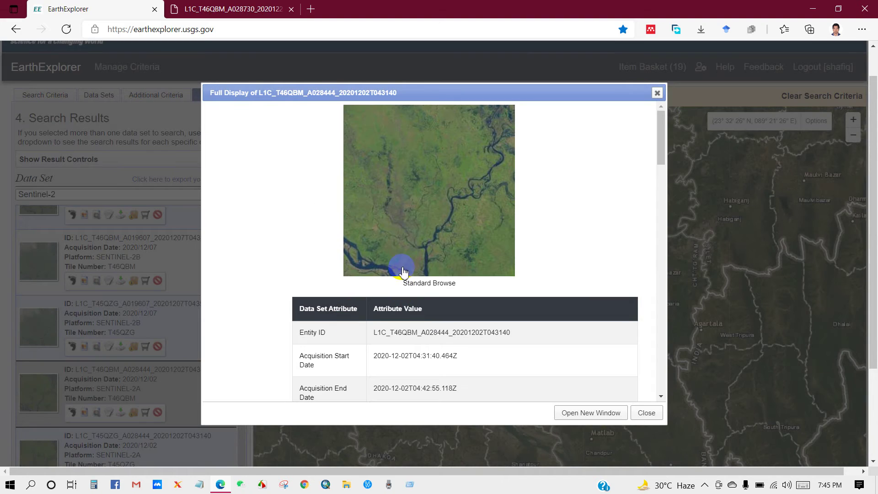
scroll(402, 254, down, 2)
scroll(443, 197, up, 2)
click(442, 197)
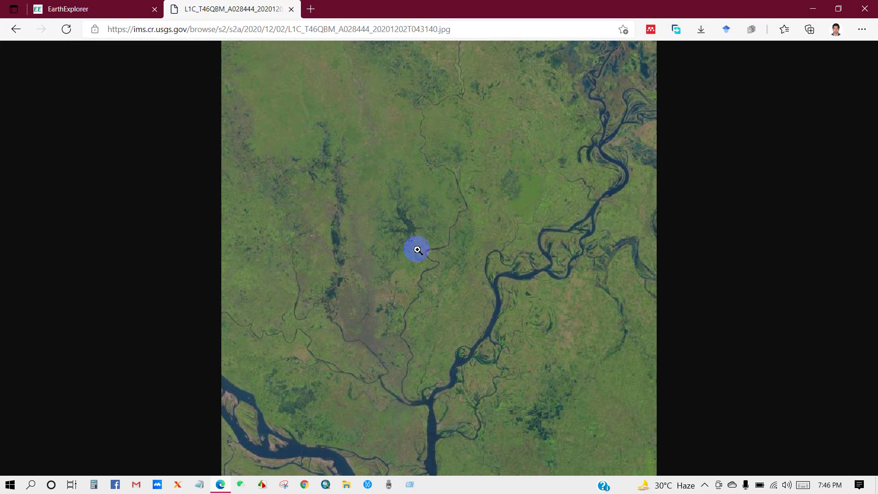
click(417, 250)
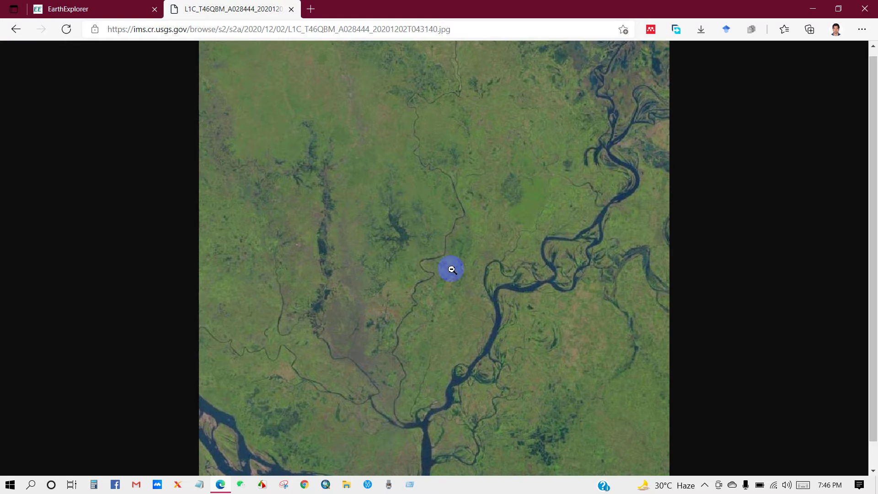
click(110, 6)
- Review the 2 December scene's metadata (0.00000 cloud cover) and close it
scroll(384, 307, down, 4)
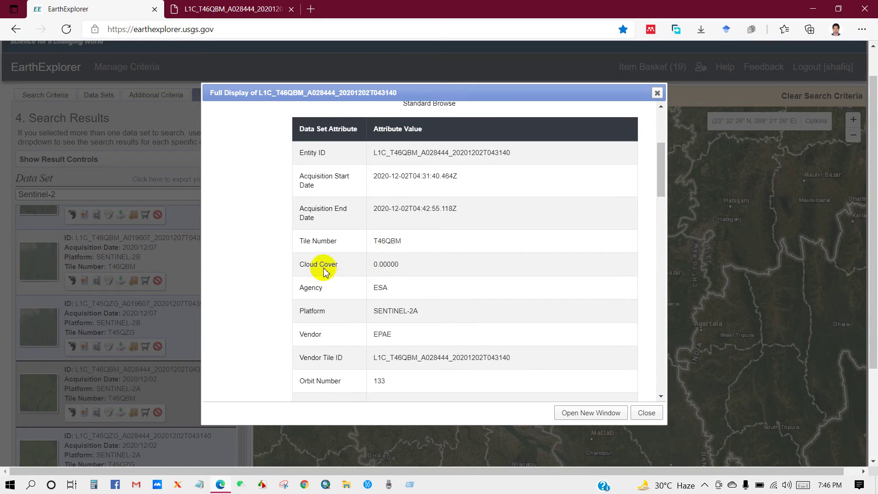
scroll(394, 309, down, 8)
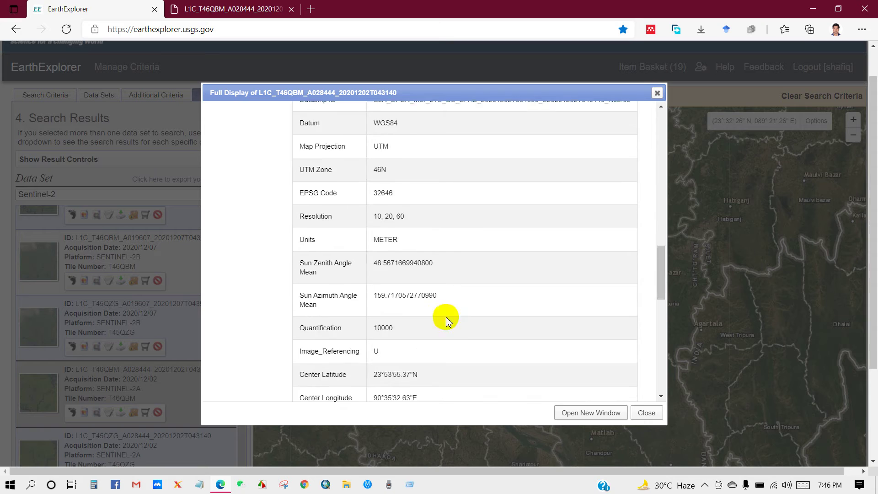
scroll(438, 317, down, 10)
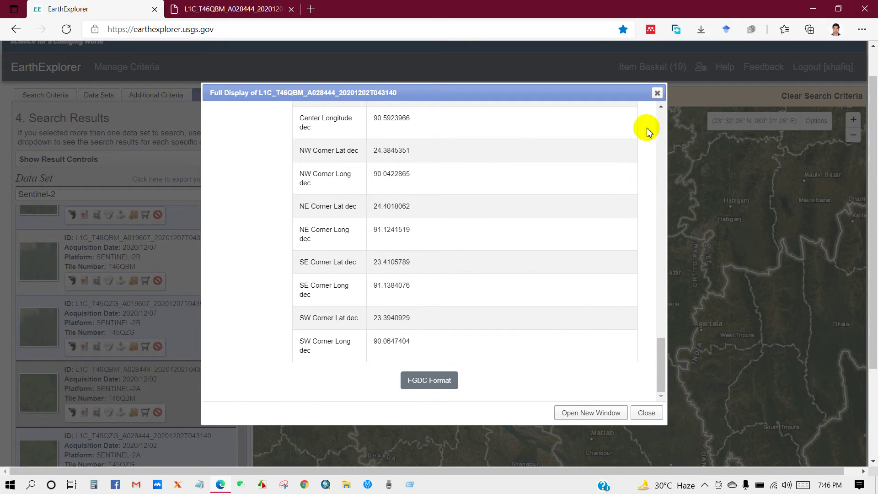
click(657, 93)
scroll(3, 378, down, 2)
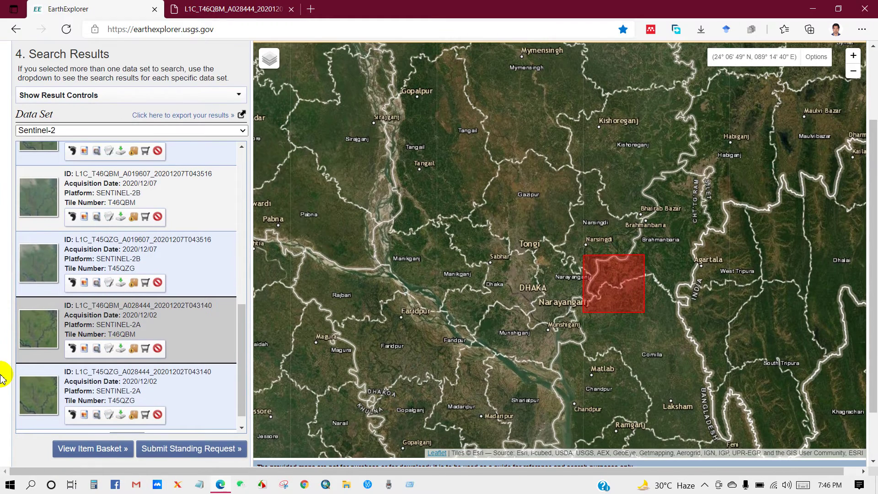
- Request the 2 December scene's 759.96 MiB L1C tile in JPEG2000 format and close the download options
click(120, 349)
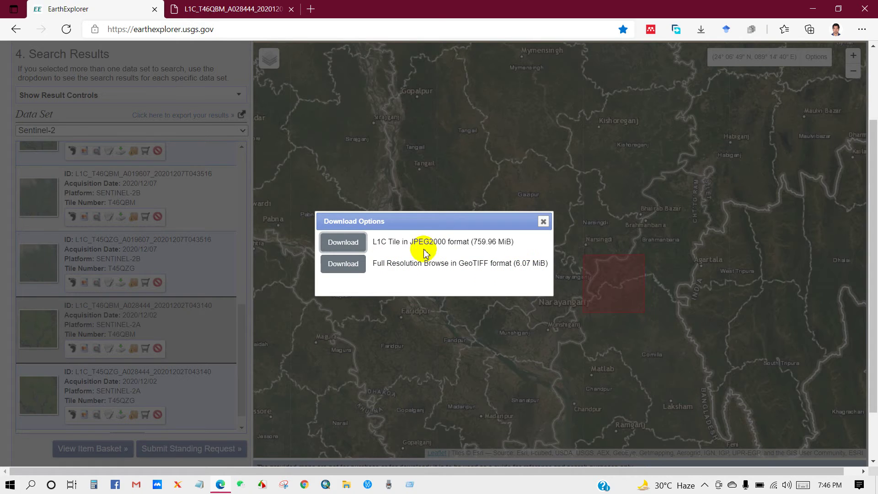
click(343, 244)
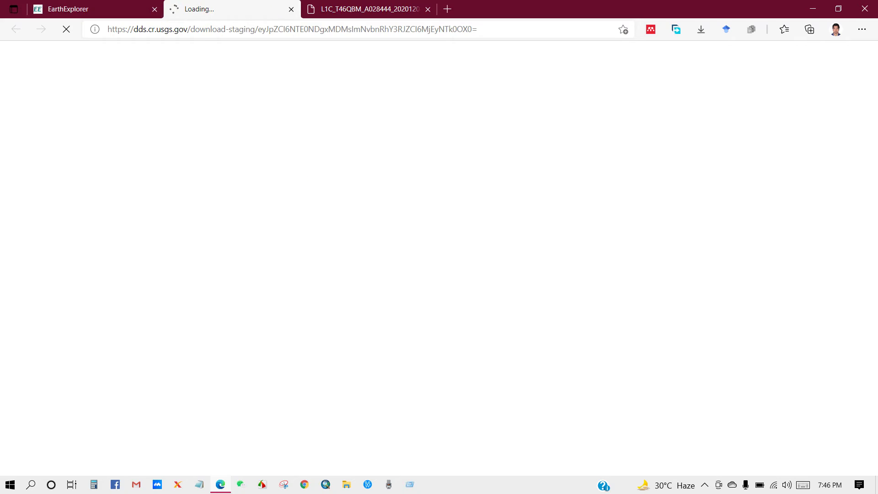
click(135, 9)
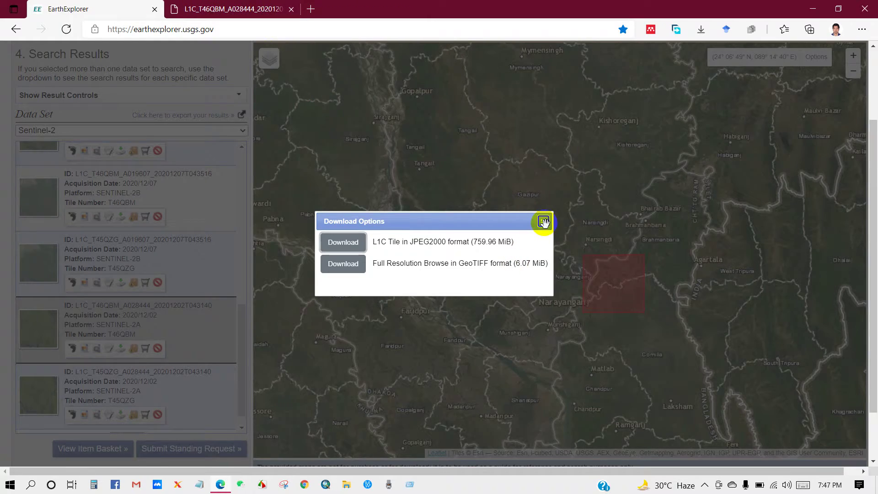
click(543, 222)
- Extract the downloaded L1C_T45QZG archive with WinRAR into its own folder on the desktop
click(812, 9)
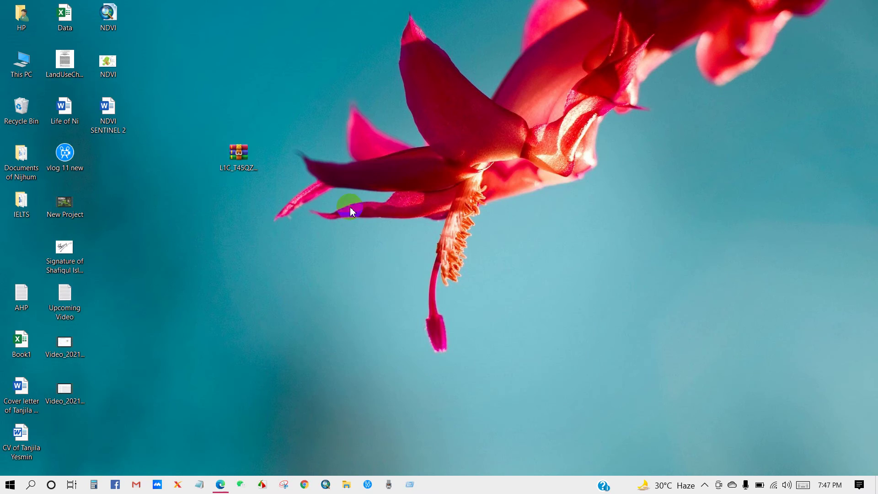
right_click(237, 158)
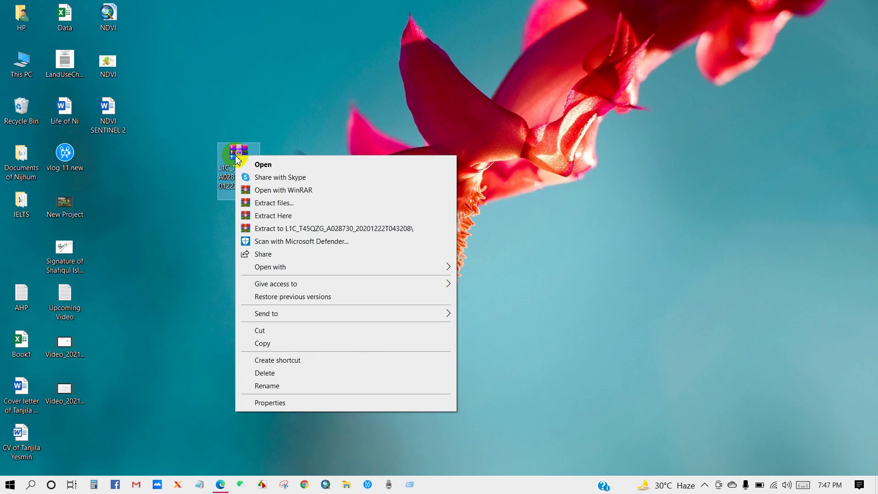
click(291, 228)
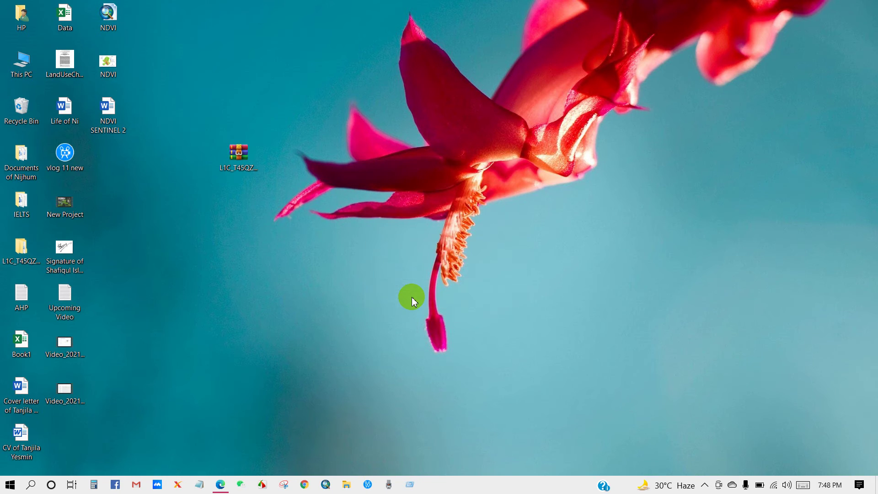
drag(28, 260, 319, 266)
- Open the extracted folder down to the S2A_MSIL1C .SAFE folder to check its contents, then close it
click(286, 255)
double_click(285, 251)
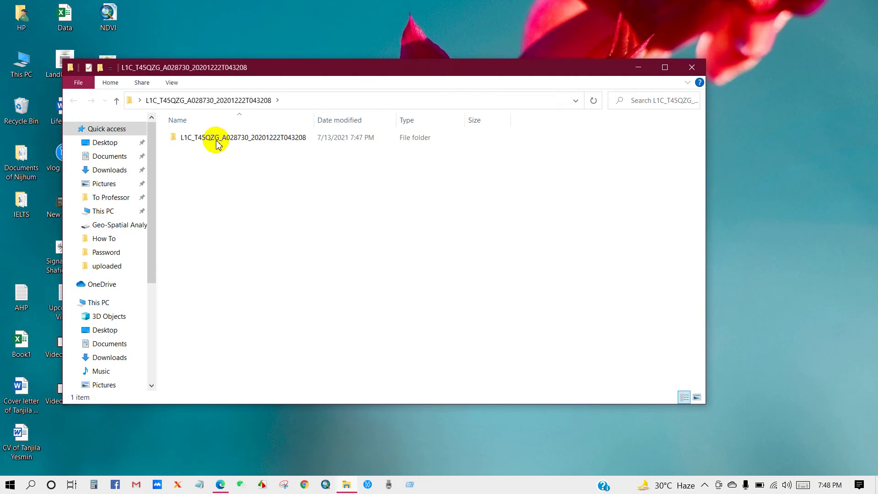
double_click(221, 139)
double_click(280, 137)
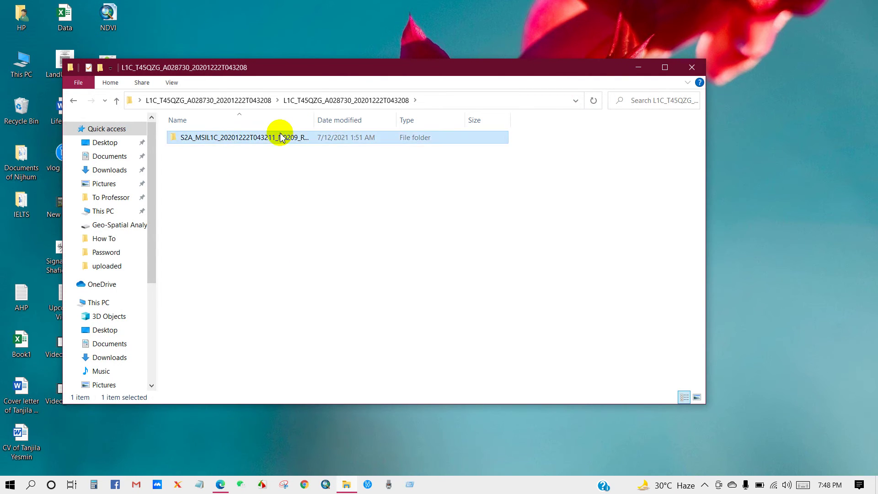
click(691, 68)
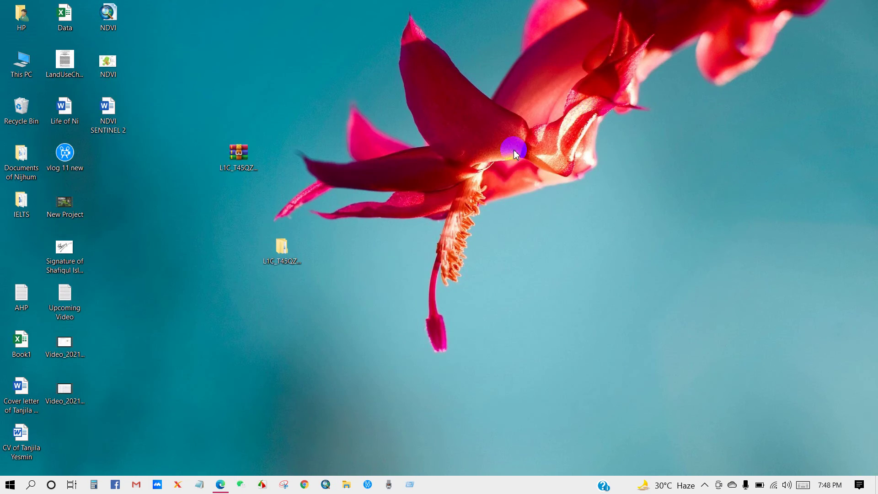
click(357, 421)
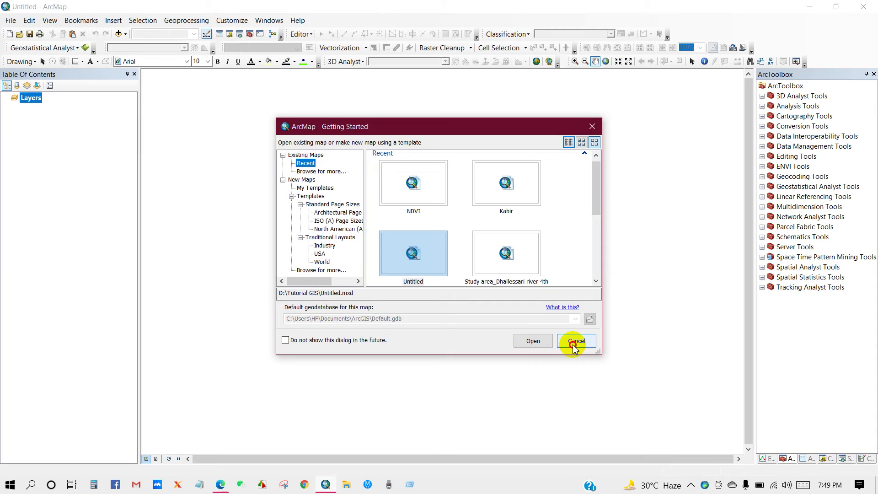
- Start ArcMap with an empty map and browse Add Data to Desktop > tile folder > .SAFE > GRANULE > IMG_DATA
click(574, 344)
click(119, 35)
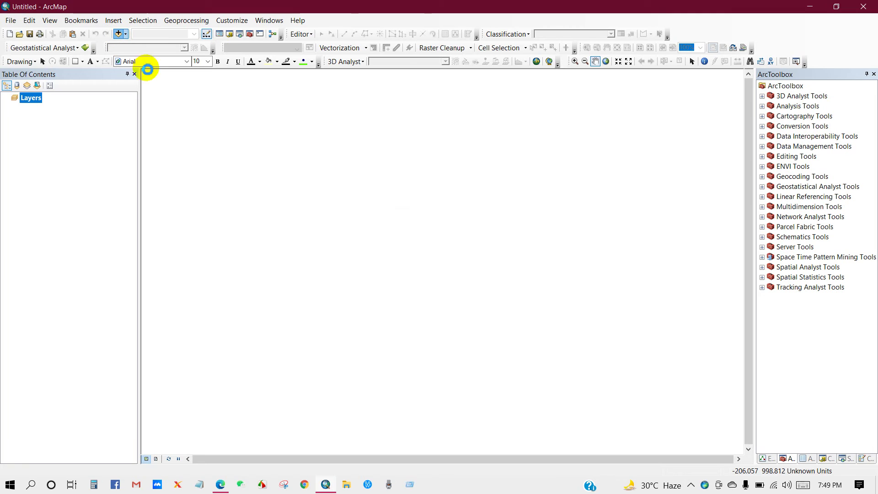
click(376, 169)
scroll(372, 194, up, 3)
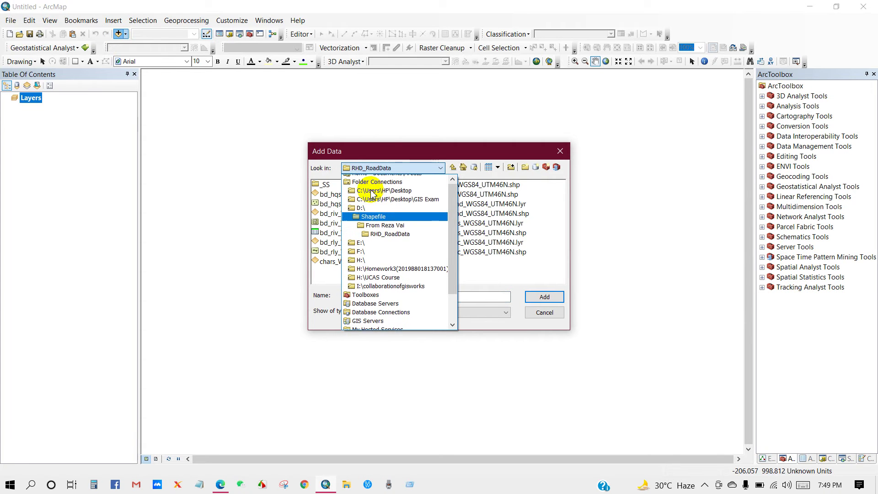
click(385, 195)
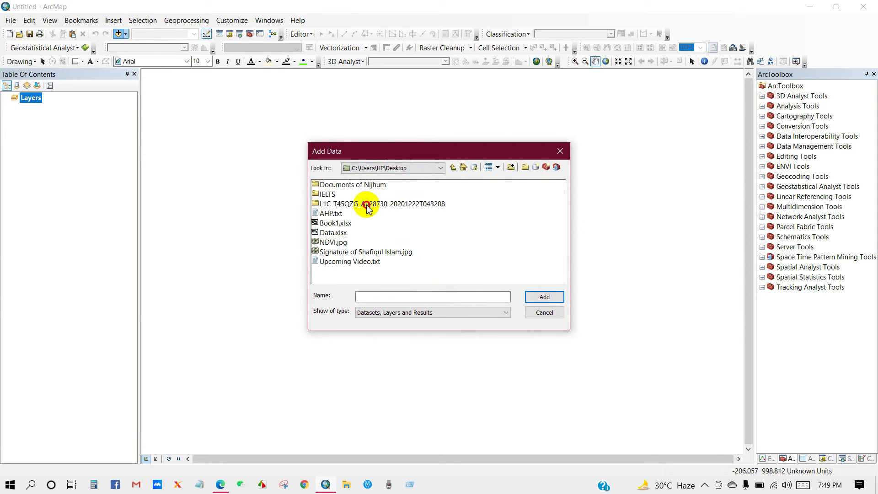
double_click(367, 205)
double_click(349, 191)
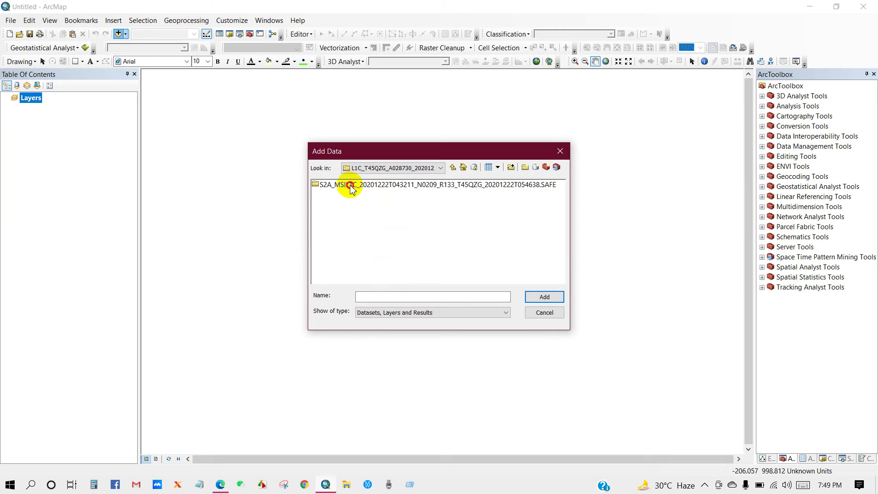
double_click(351, 188)
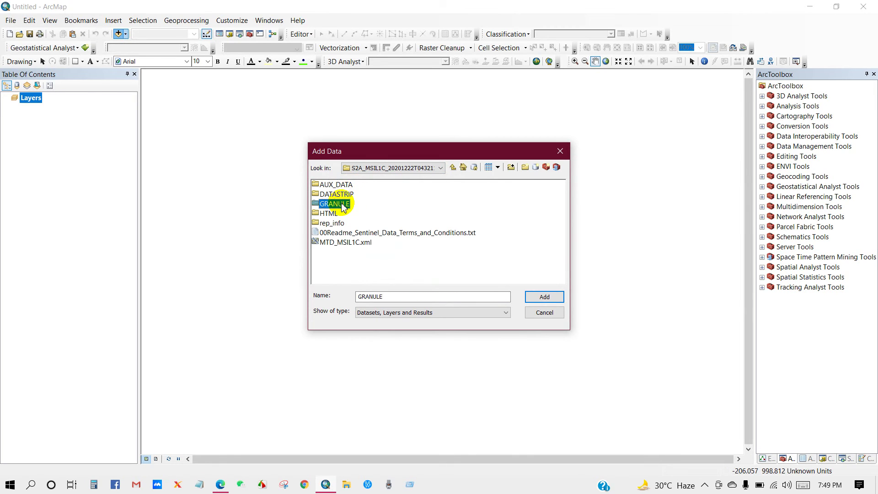
double_click(343, 206)
click(345, 186)
double_click(346, 186)
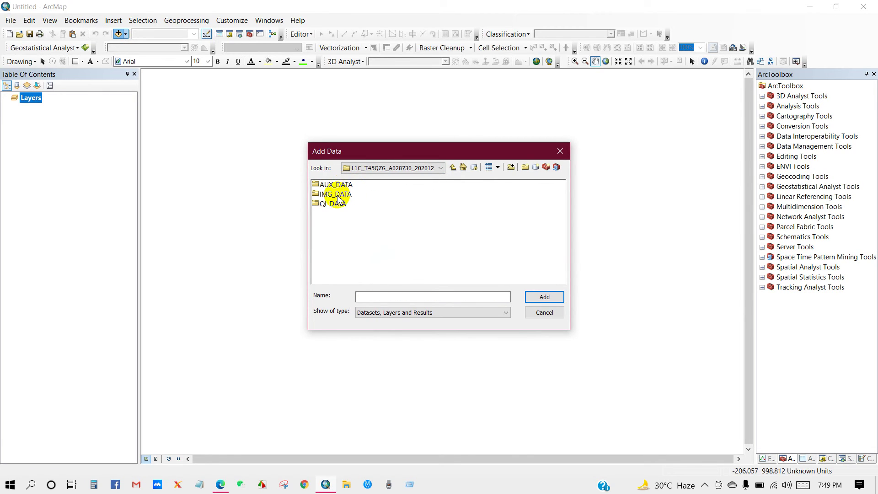
double_click(337, 196)
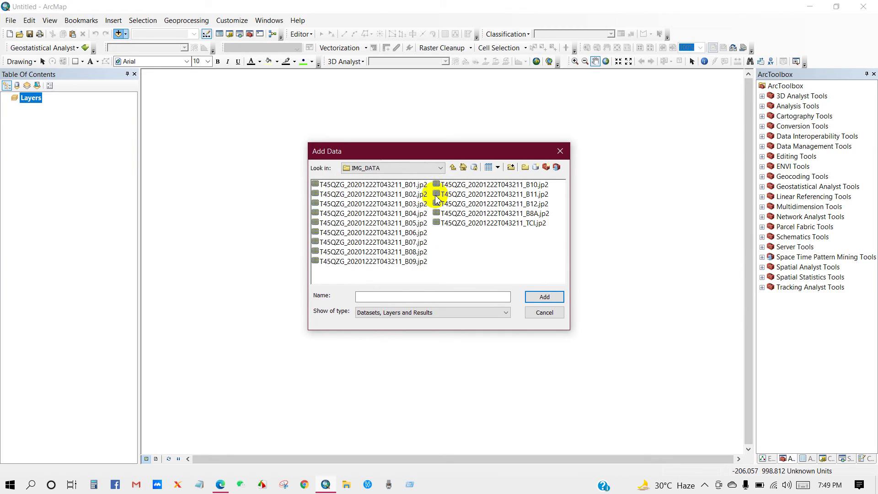
- Select band files B01 through B12 and add them to the map as layers
drag(390, 269, 392, 183)
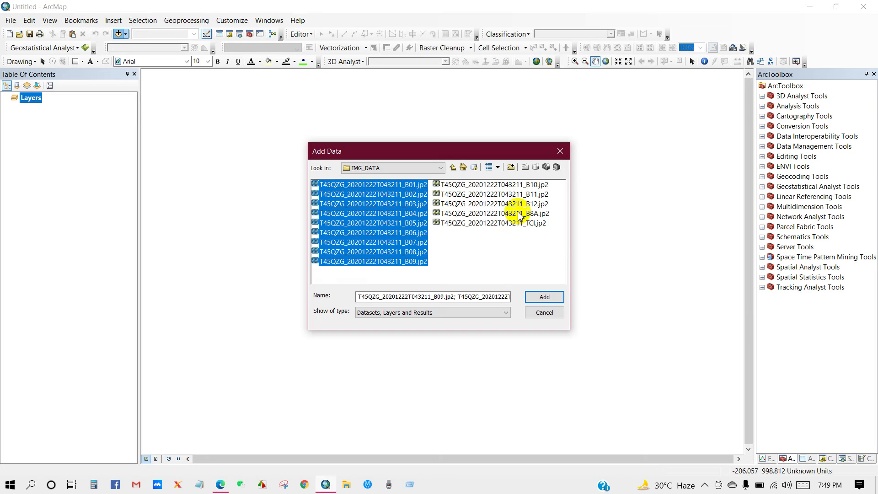
drag(525, 204, 519, 185)
click(544, 297)
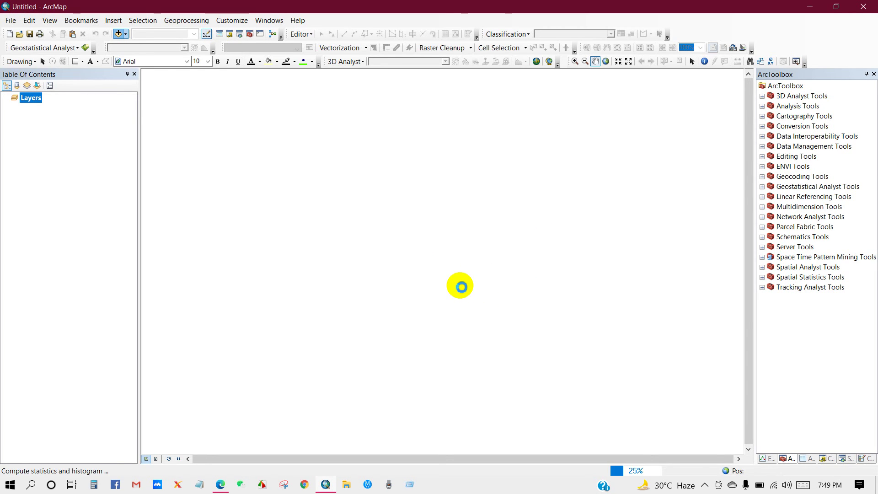
scroll(59, 294, down, 10)
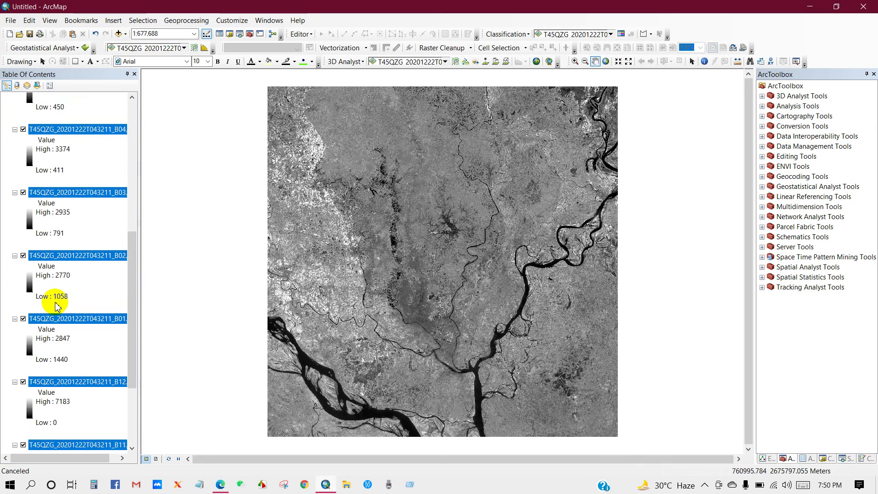
scroll(57, 302, up, 10)
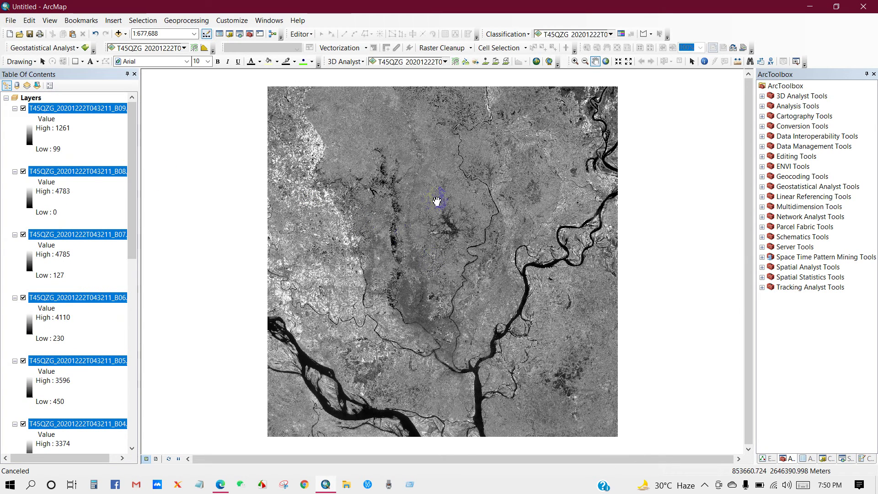
drag(420, 241, 397, 241)
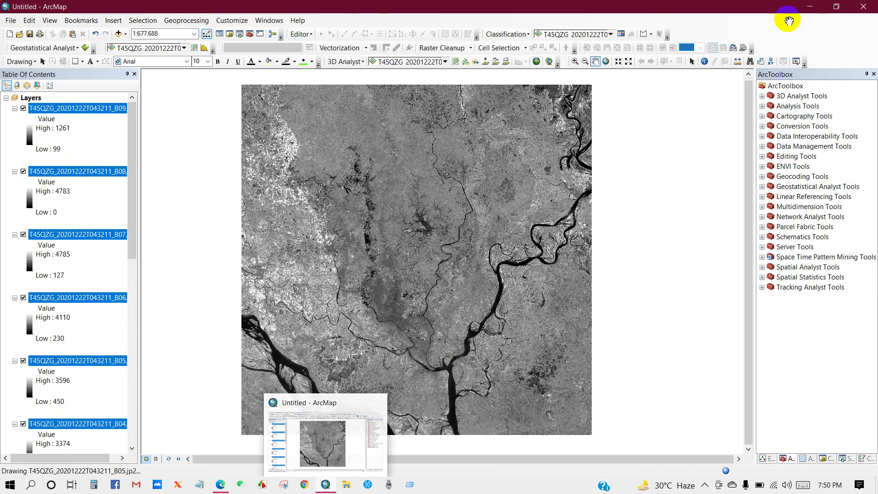
- Scroll the GISGeography 'Sentinel 2 Bands and Combinations' article to its band resolution and wavelength table
click(217, 481)
scroll(315, 226, up, 15)
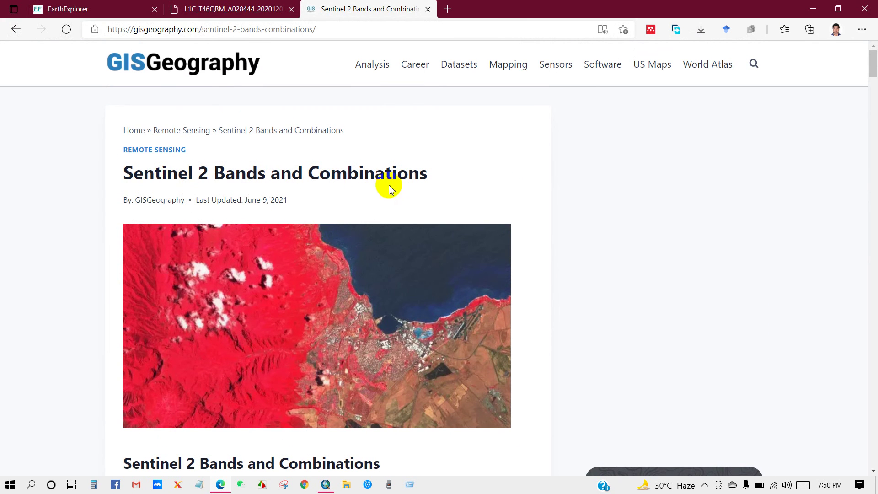
scroll(320, 363, down, 15)
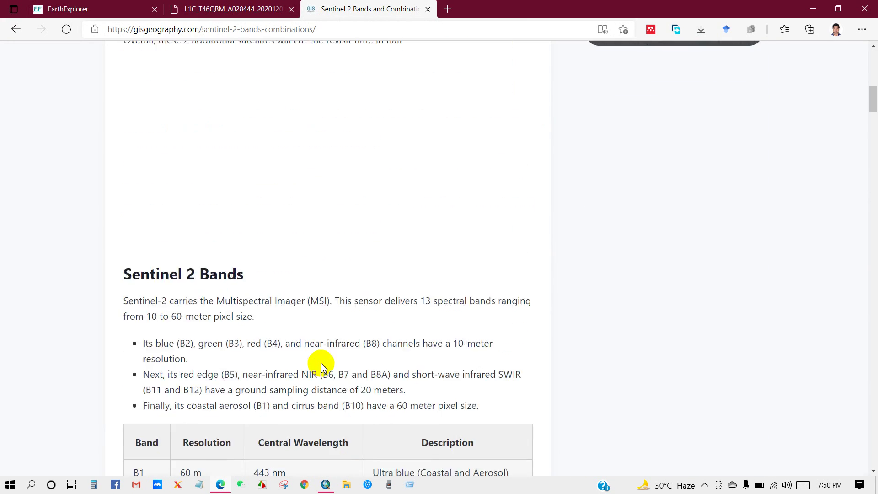
scroll(322, 366, up, 1)
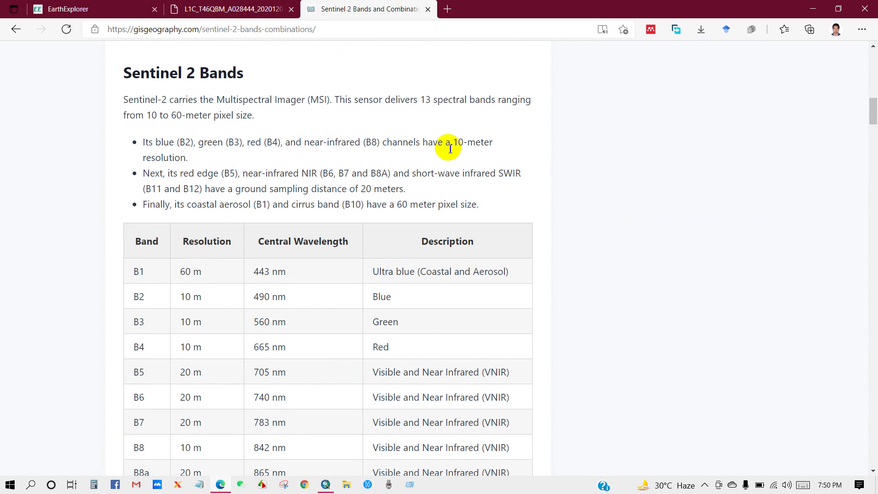
scroll(162, 256, down, 3)
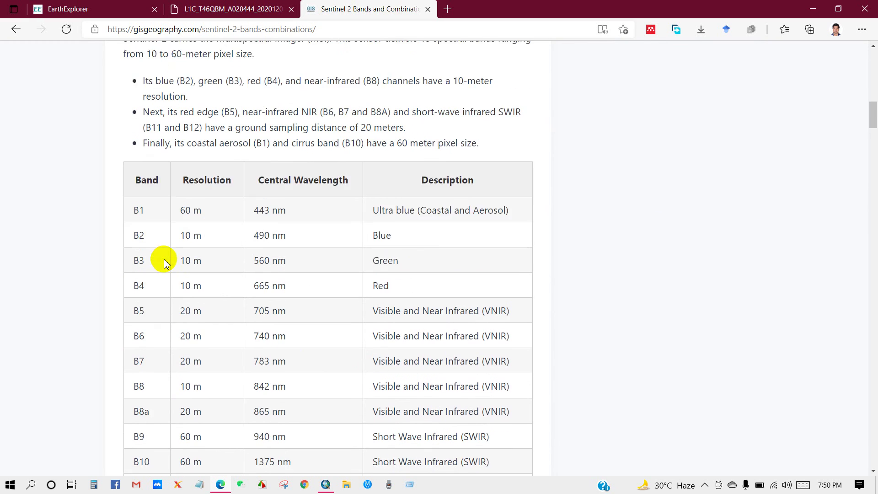